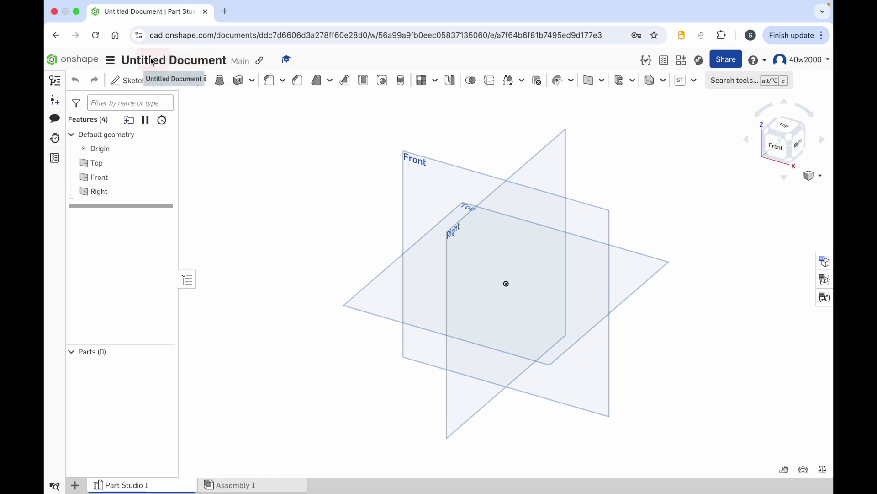
- Change the untitled document's title to 'My Project'
left_click(197, 62)
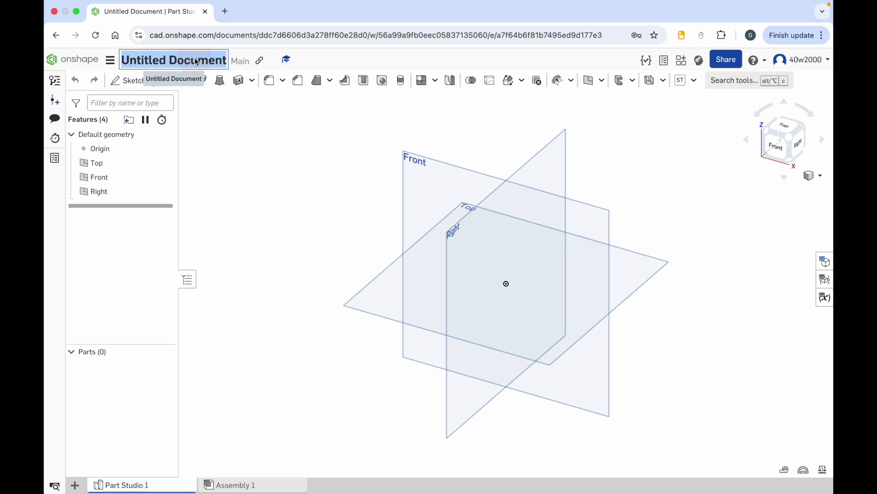
type("My Project")
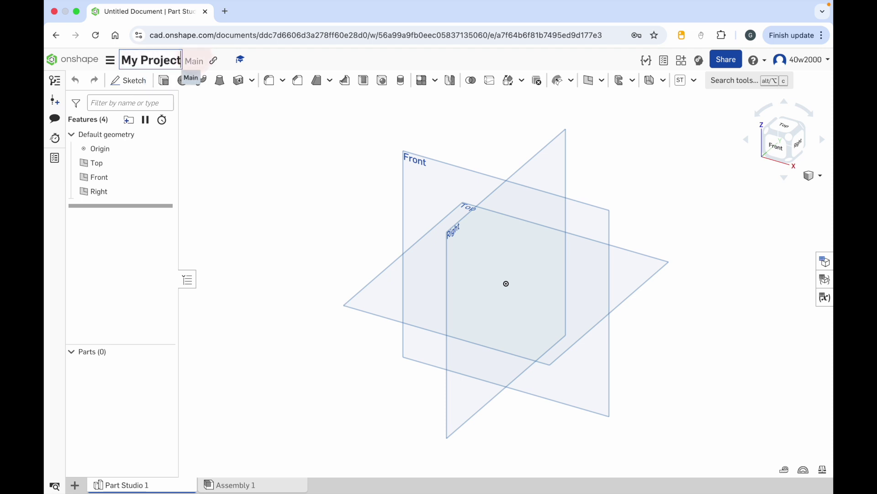
key("Return")
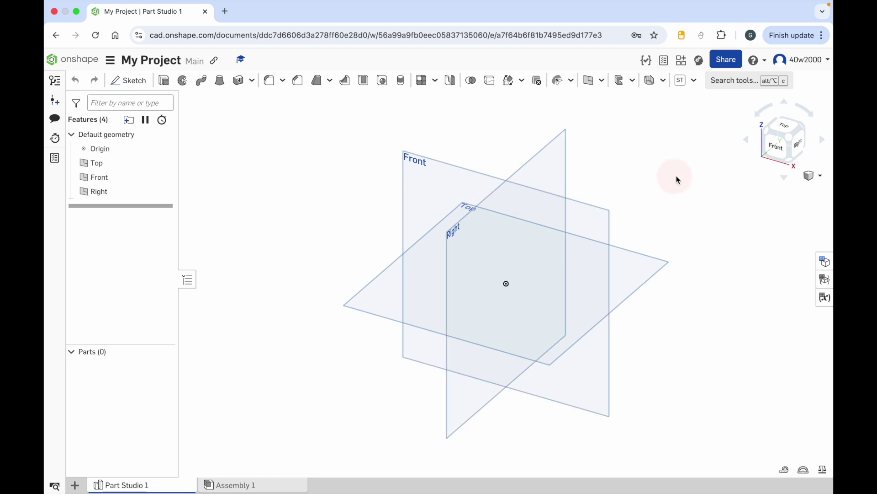
left_click(776, 152)
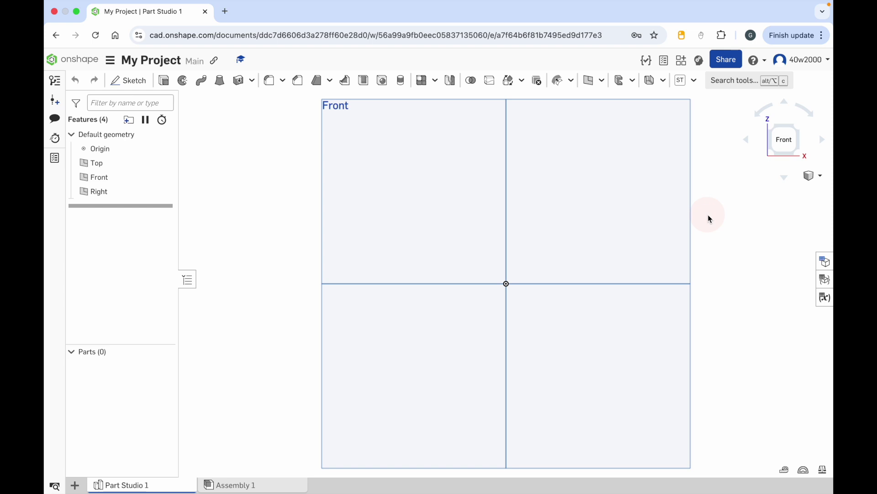
right_click_drag(709, 215, 720, 148)
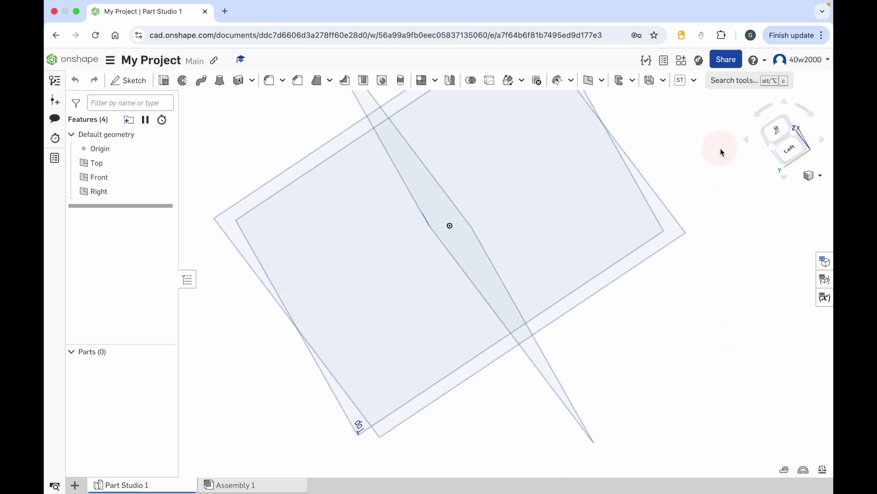
left_click(789, 152)
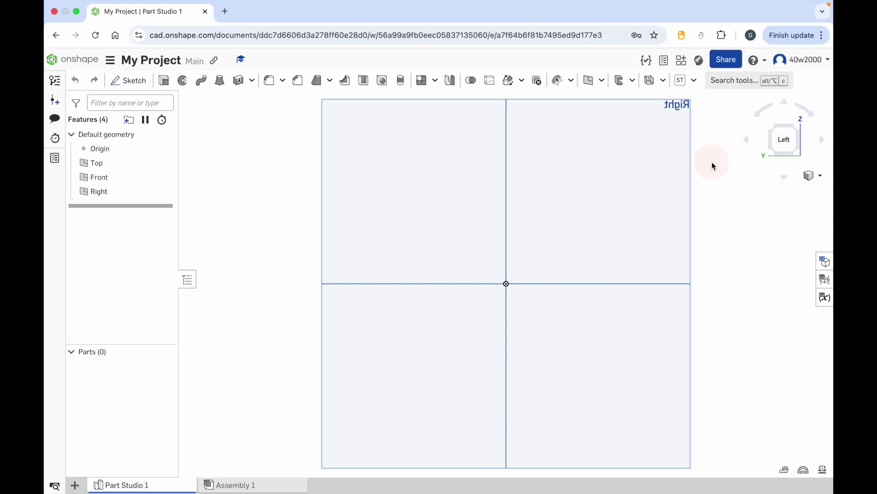
right_click_drag(712, 162, 623, 173)
left_click(796, 136)
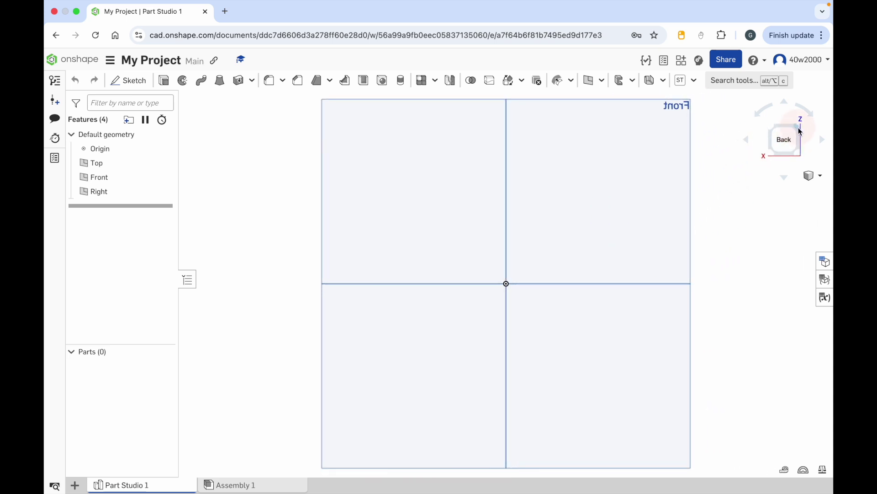
left_click(800, 131)
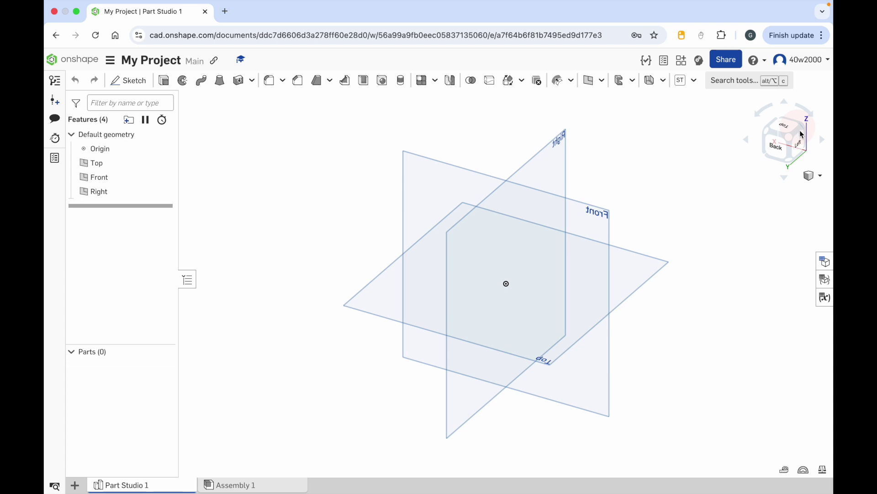
left_click(824, 144)
left_click(824, 144)
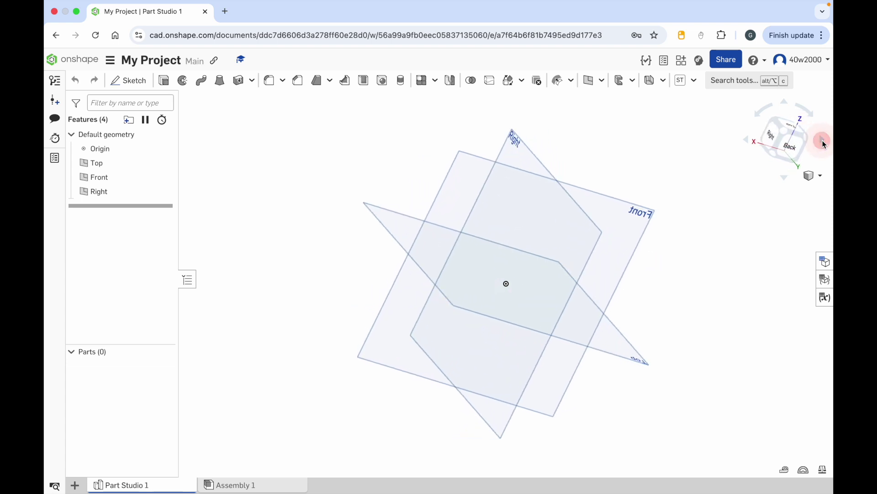
left_click(824, 144)
left_click(747, 139)
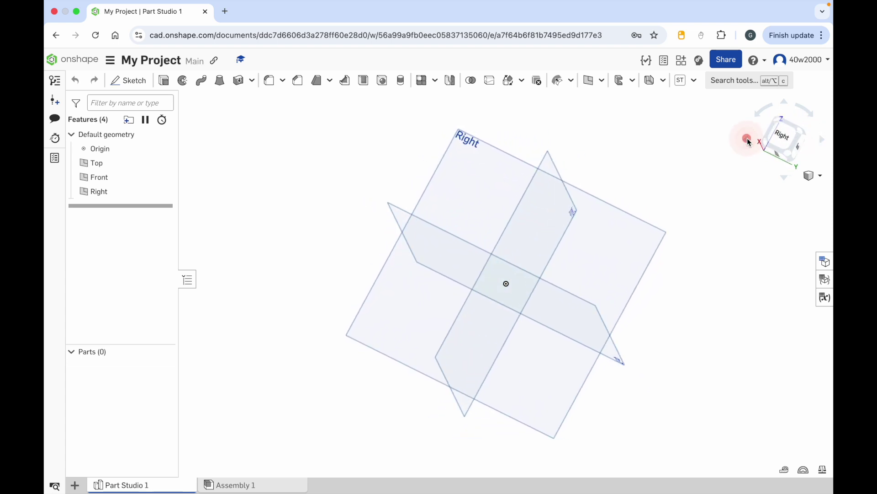
left_click(746, 139)
left_click(761, 113)
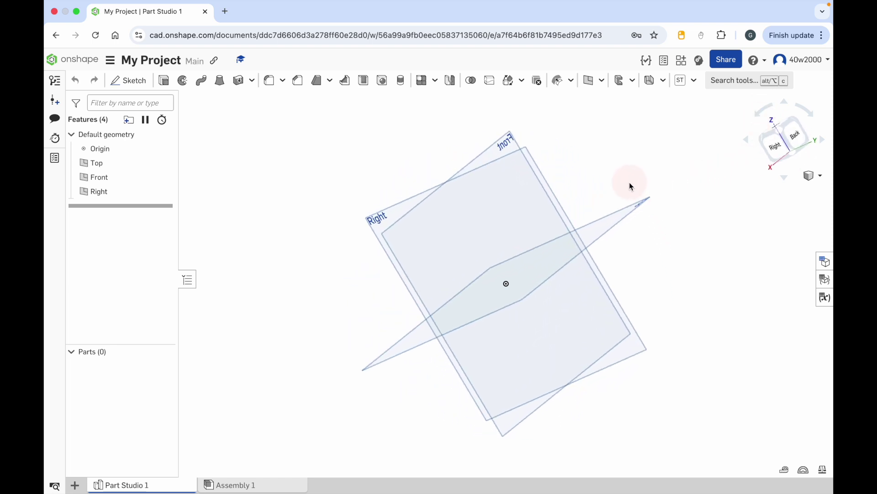
right_click_drag(619, 185, 681, 163)
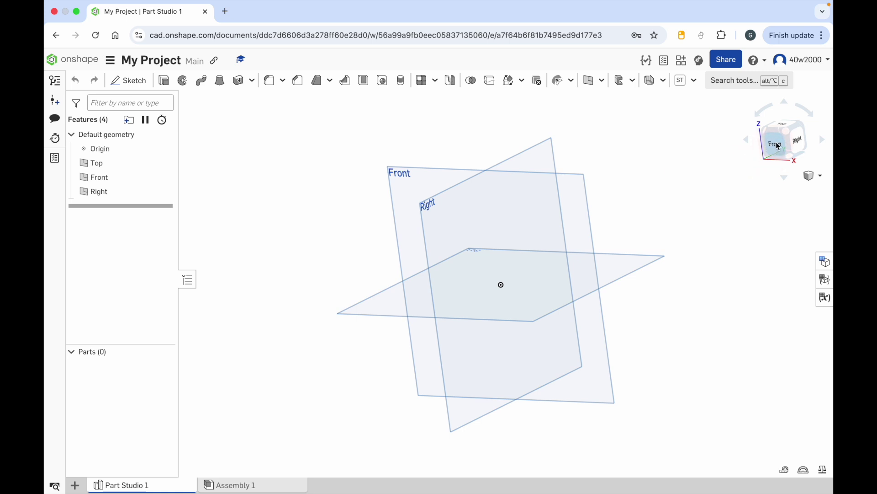
left_click(777, 149)
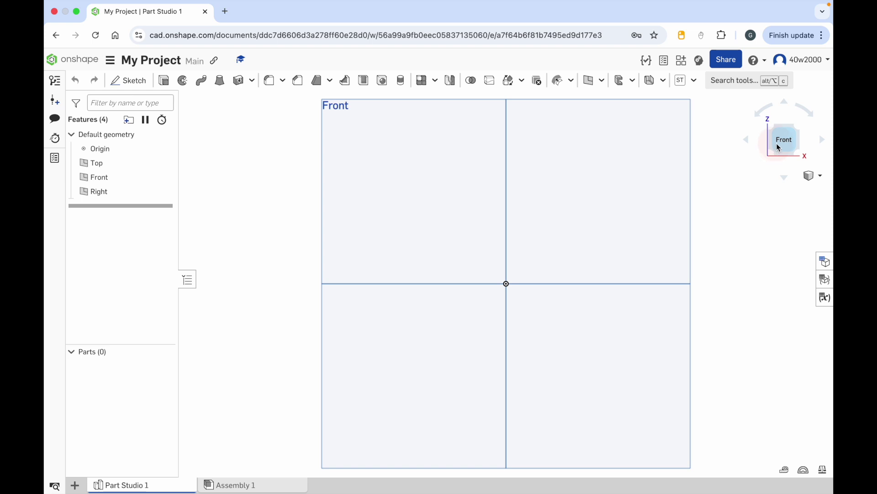
left_click(798, 127)
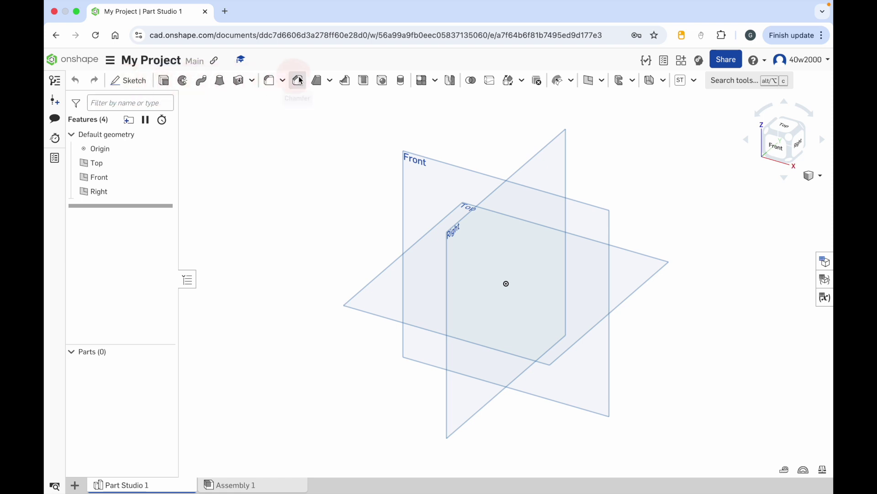
- Start Sketch 1 on the Front plane and view it head-on
left_click(128, 82)
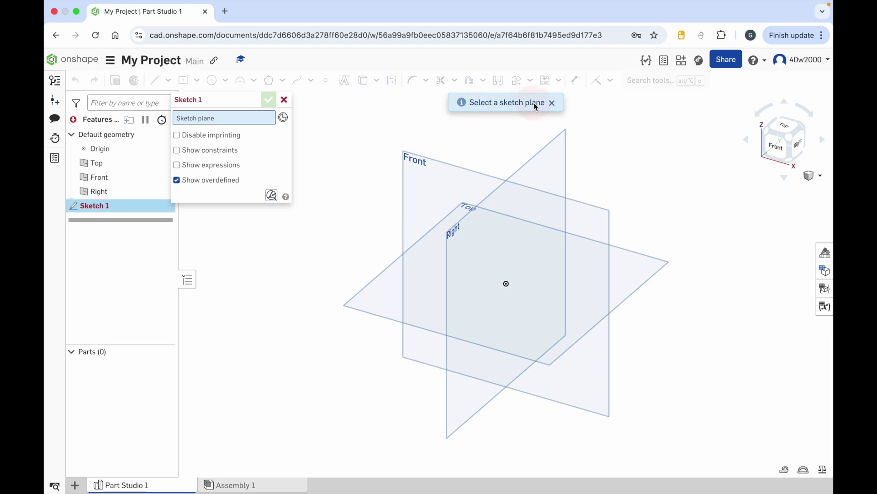
left_click(440, 166)
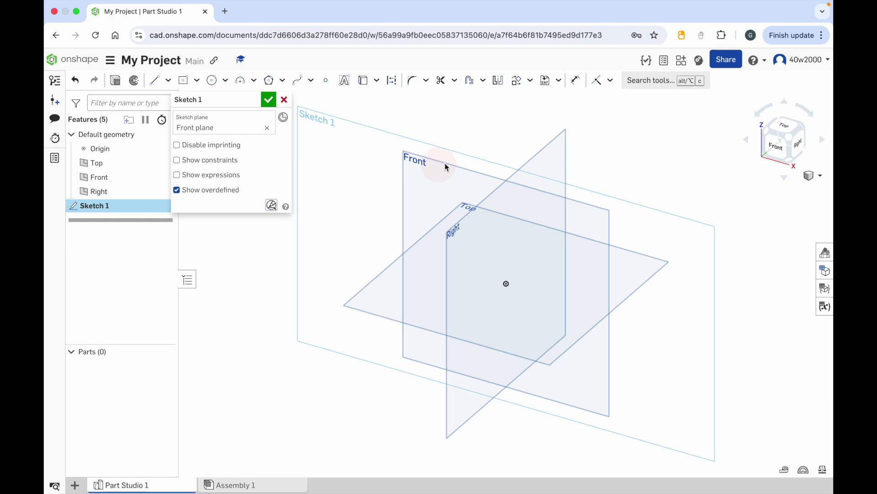
left_click(775, 149)
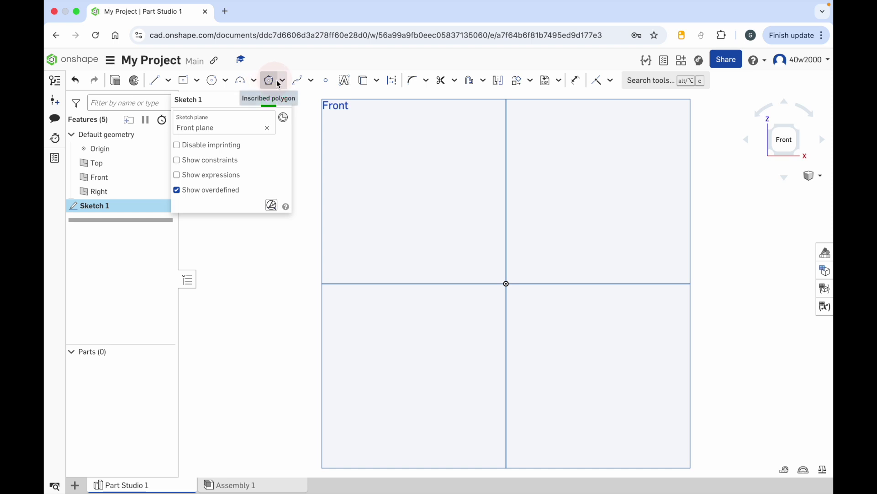
- Draw a centre-point rectangle on the origin as a square
left_click(198, 81)
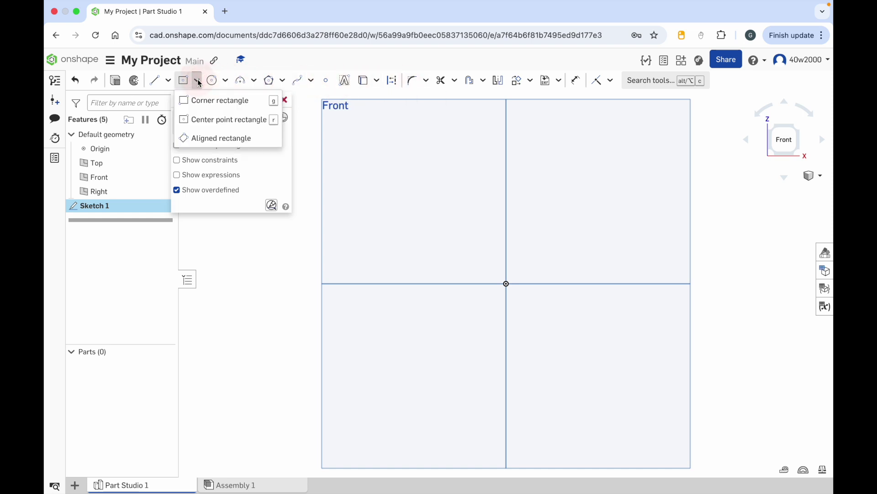
left_click(209, 119)
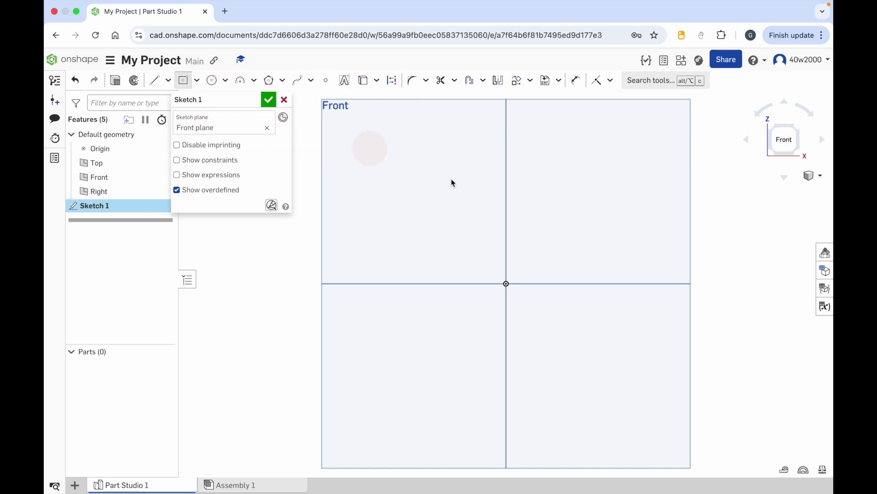
left_click(507, 284)
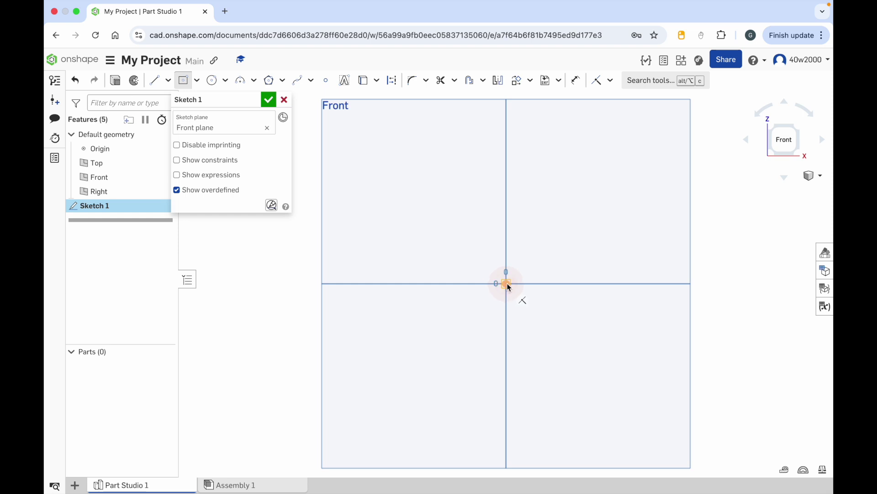
left_click(565, 226)
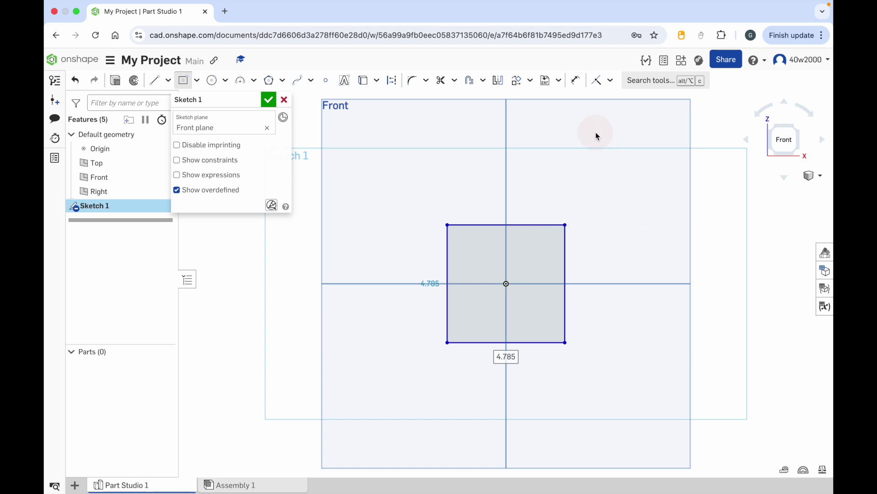
- Dimension the square's width and height to 4 cm each
left_click(577, 82)
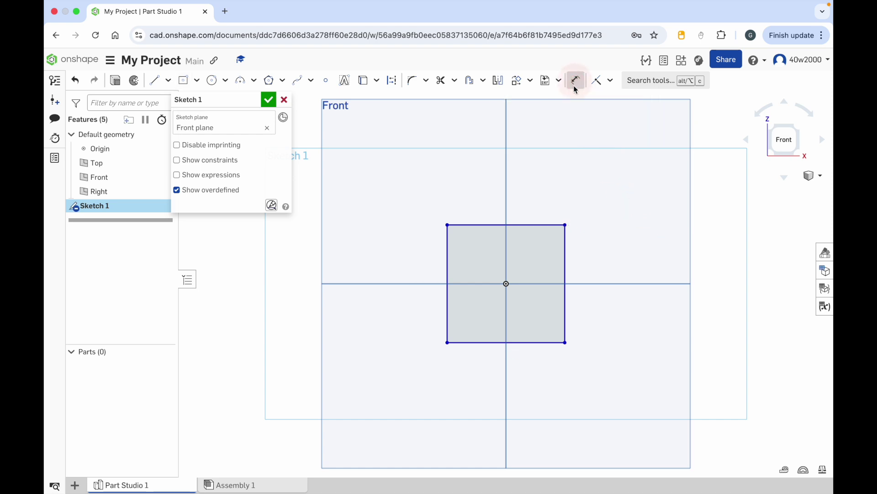
left_click(530, 225)
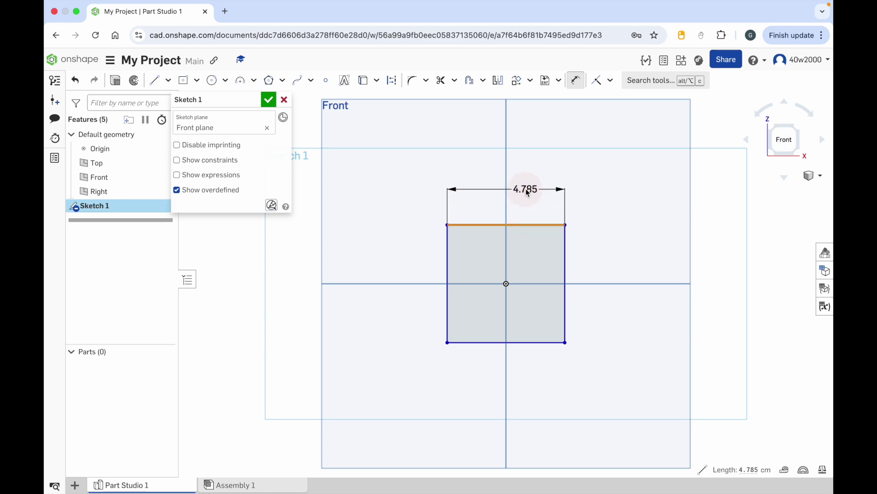
left_click(527, 186)
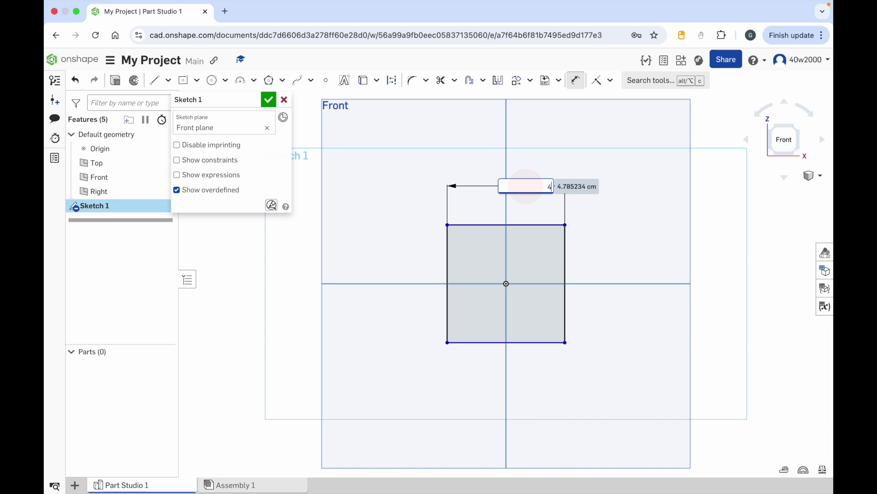
key("Return")
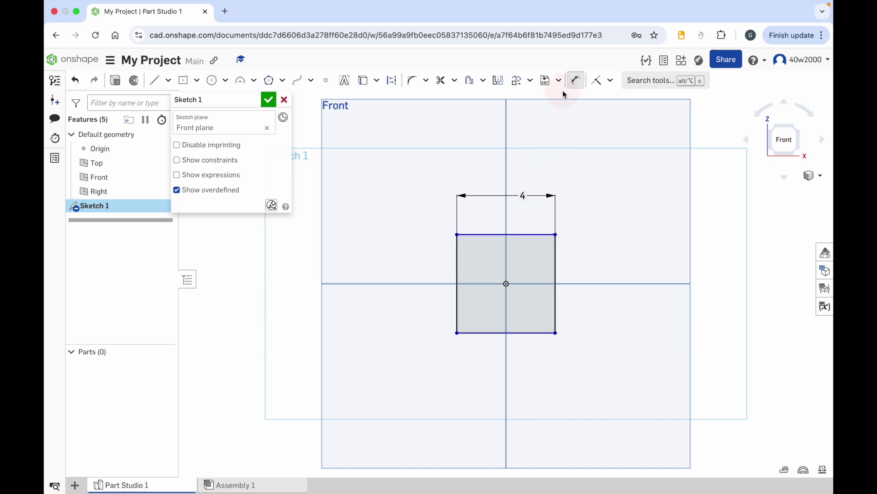
left_click(575, 80)
left_click(555, 250)
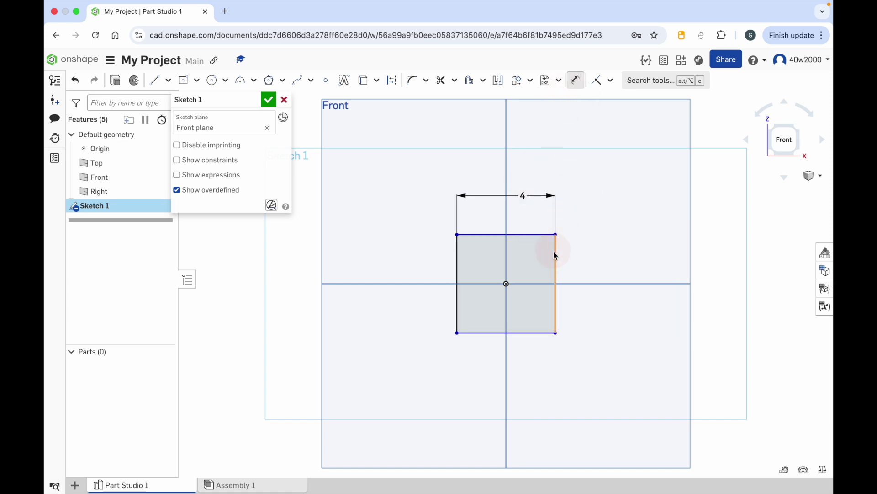
left_click(586, 260)
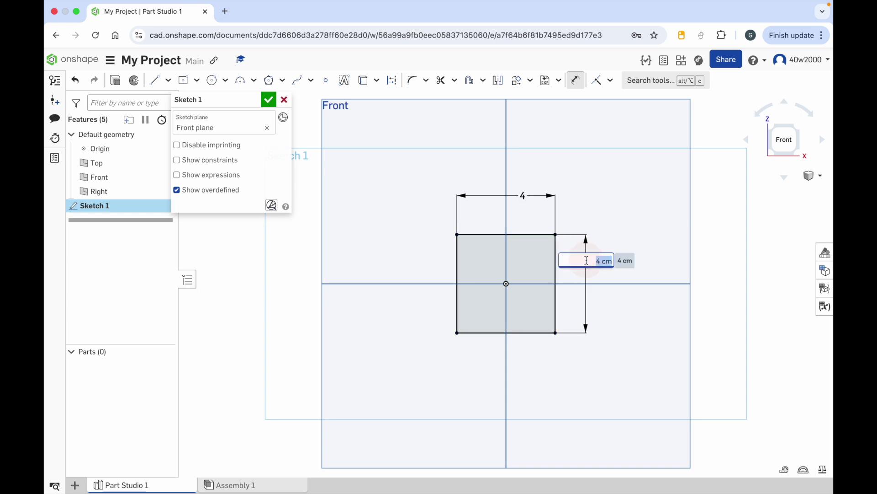
type("4")
key("Return")
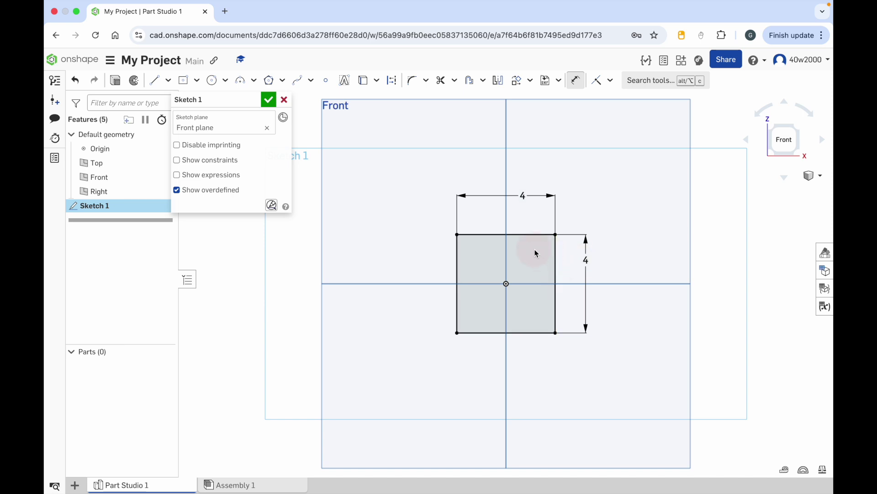
- Draw a centre-point circle on the origin inside the square
left_click(225, 81)
left_click(232, 103)
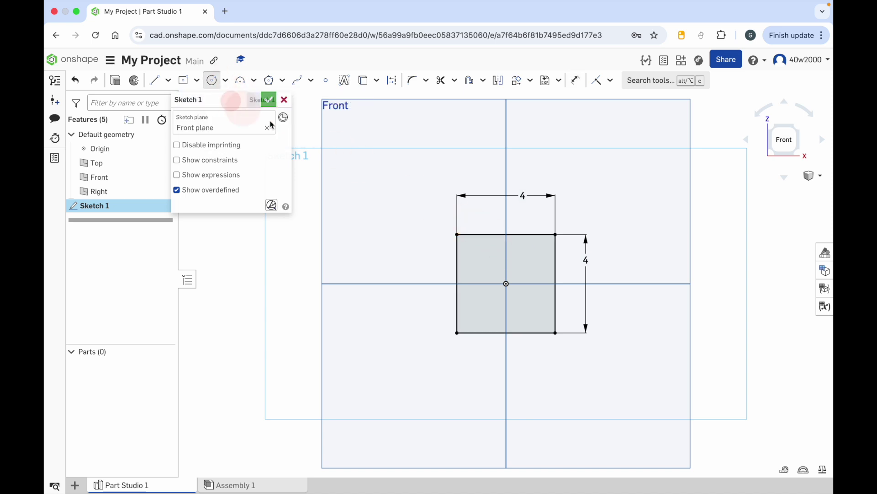
left_click(507, 283)
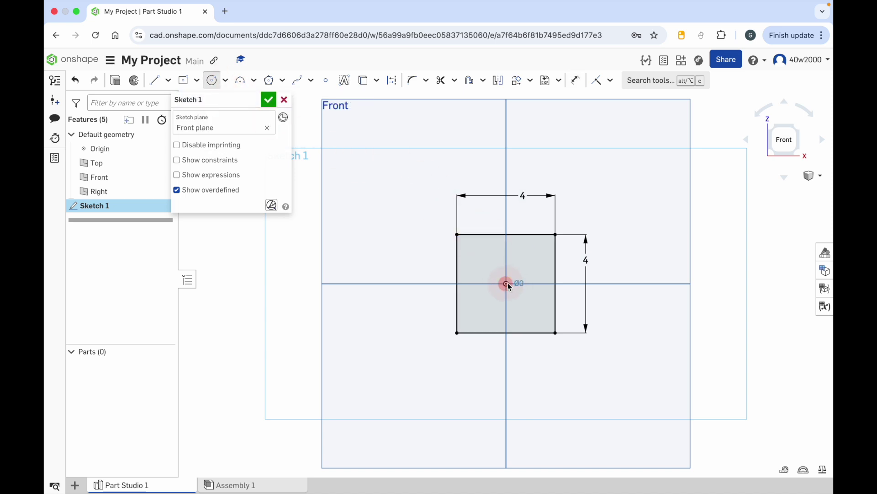
left_click(529, 270)
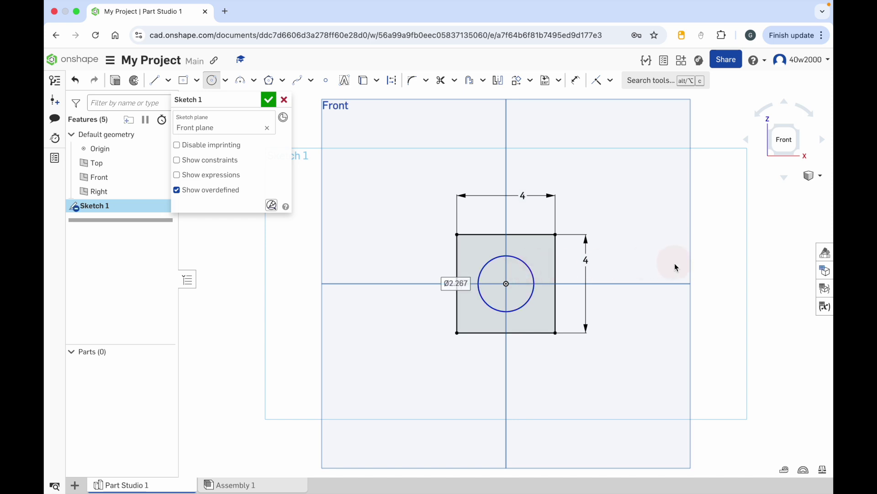
- Give the circle a diameter dimension of 2.267
left_click(576, 85)
left_click(487, 265)
left_click(512, 289)
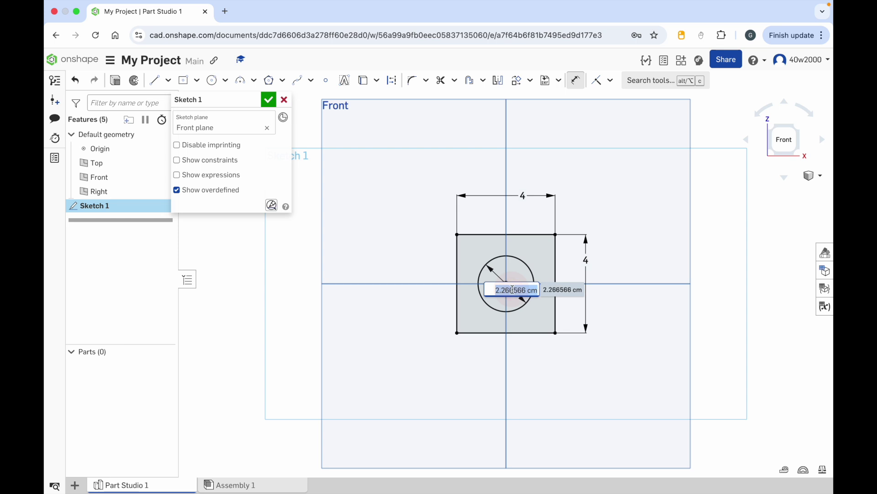
key("Return")
left_click(657, 323)
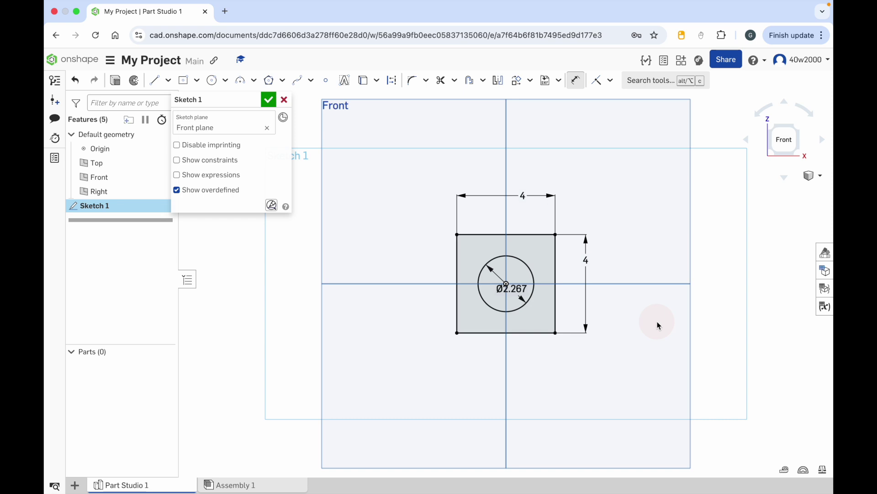
- Change the rectangle's vertical dimension from 4 to 6
double_click(584, 259)
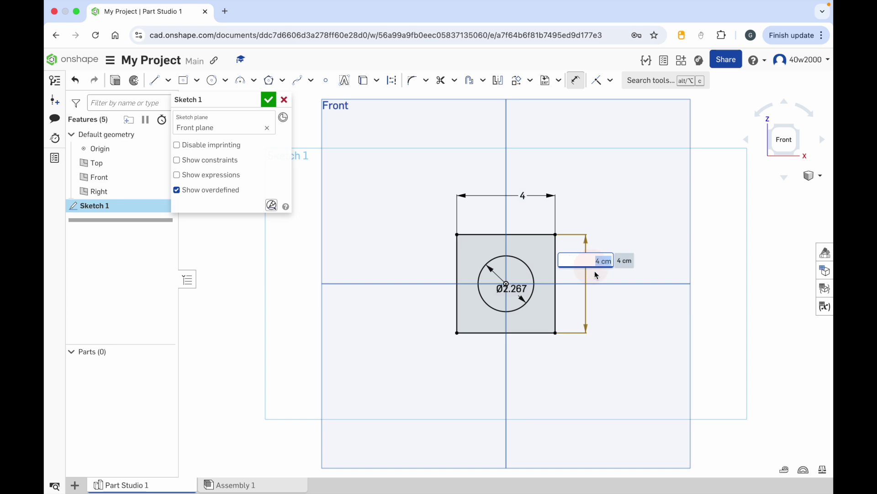
type("6")
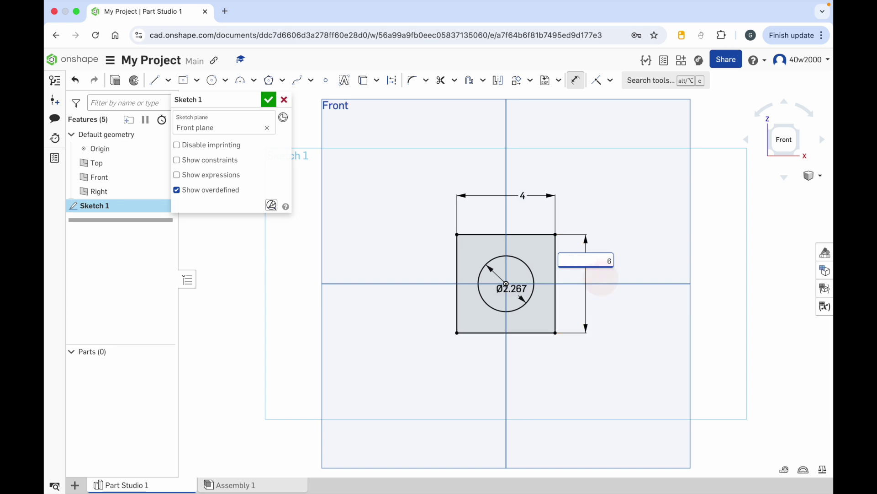
key("Return")
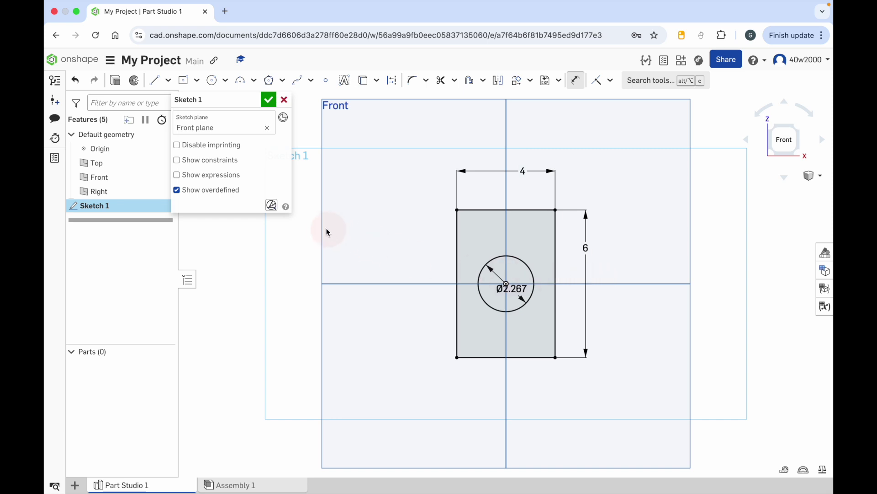
- Name the sketch 'My Shape' and close it
left_click(252, 100)
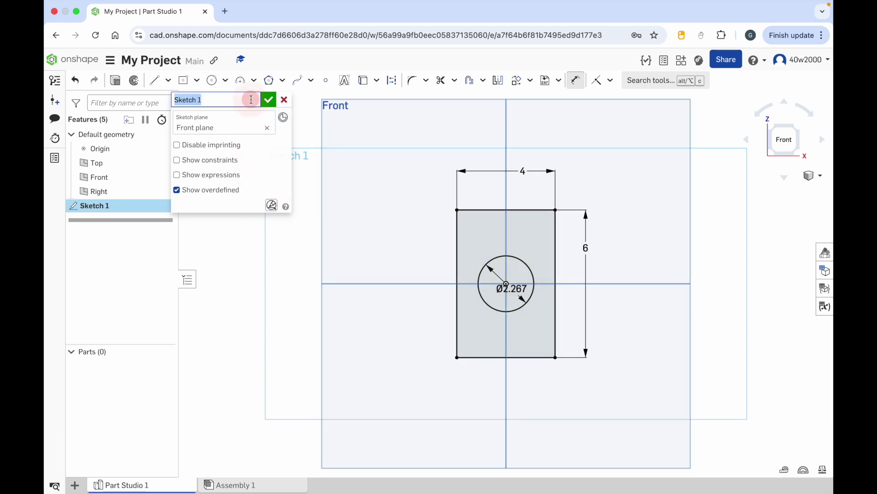
type("My Shape")
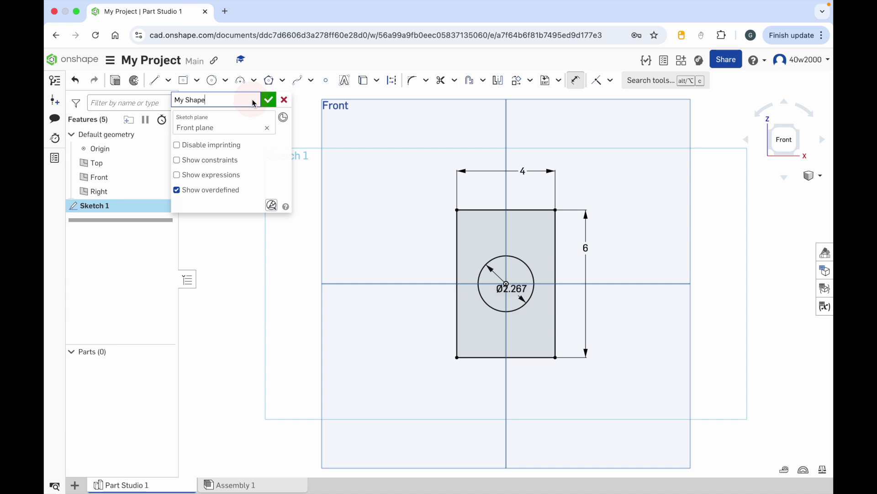
left_click(269, 101)
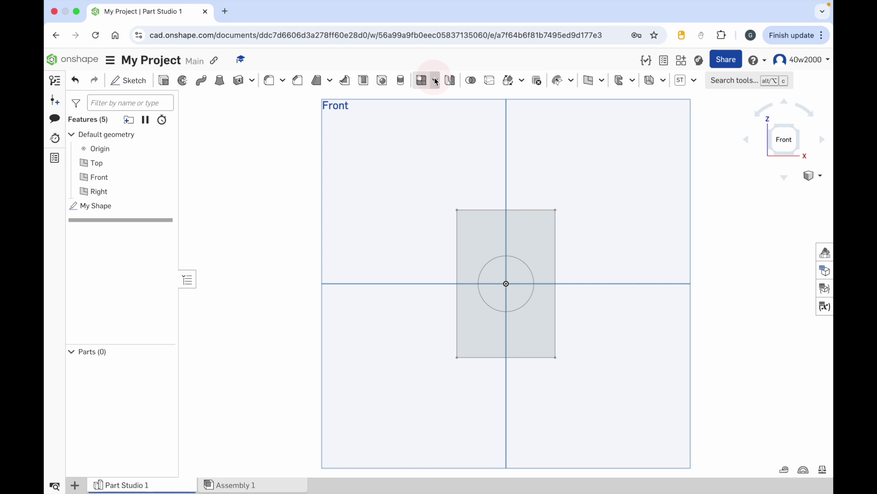
- Extrude the My Shape face 5 cm deep into a block with a round hole
left_click(164, 81)
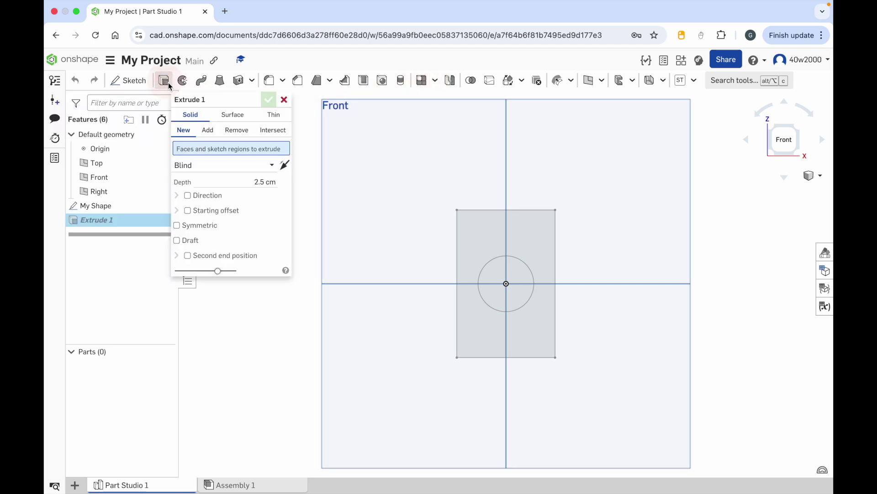
left_click(534, 237)
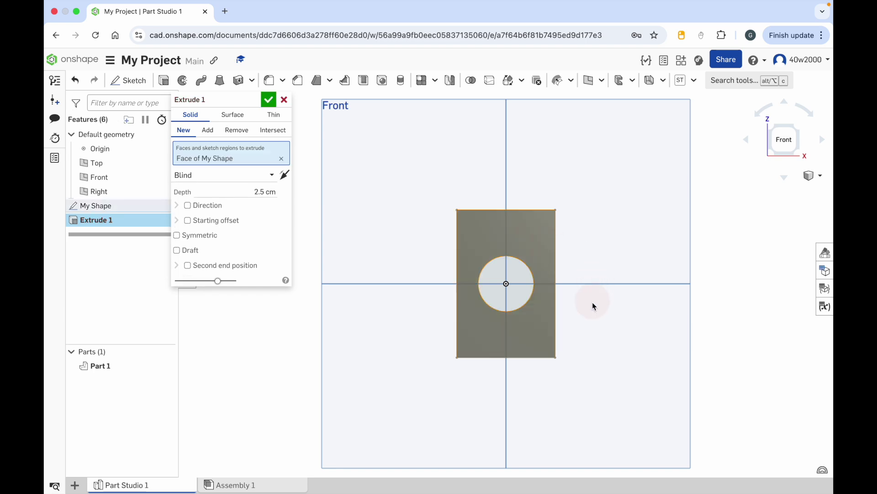
right_click_drag(601, 317, 643, 295)
left_click_drag(535, 257, 553, 262)
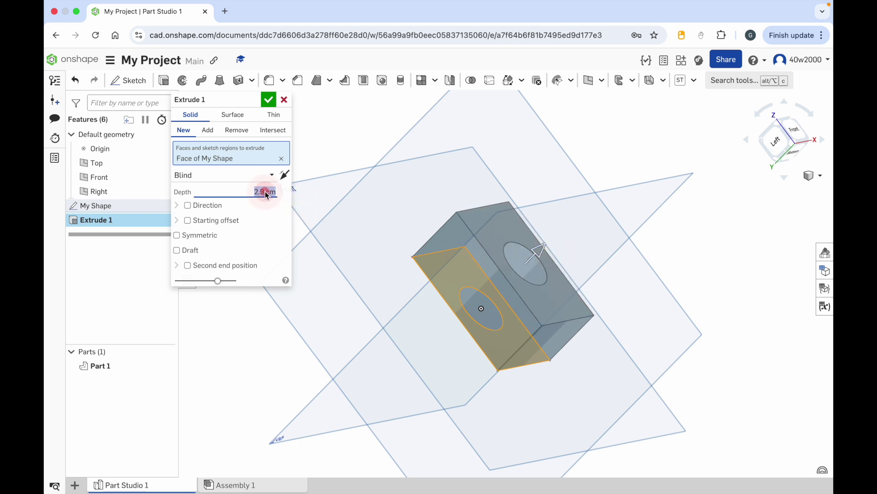
type("5")
key("Return")
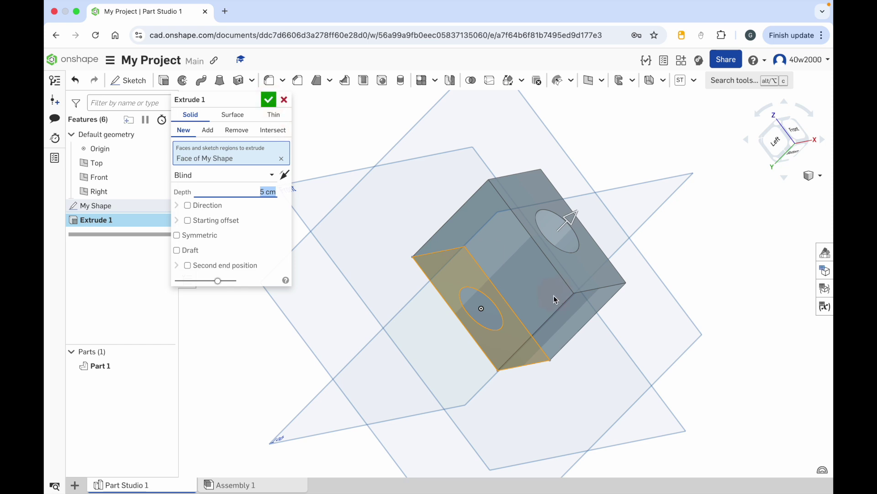
left_click(269, 102)
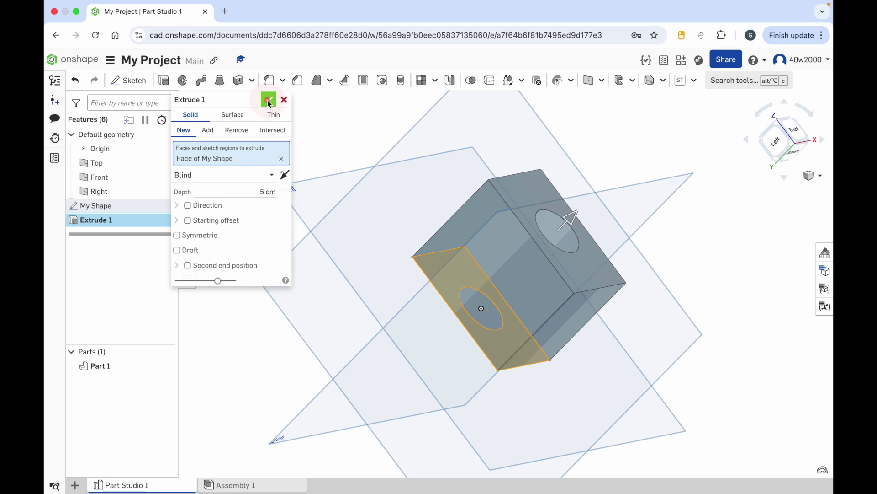
- Inspect Part 1 from several angles, hiding and re-showing it, ending on front and side views
right_click_drag(637, 378, 528, 322)
left_click(120, 367)
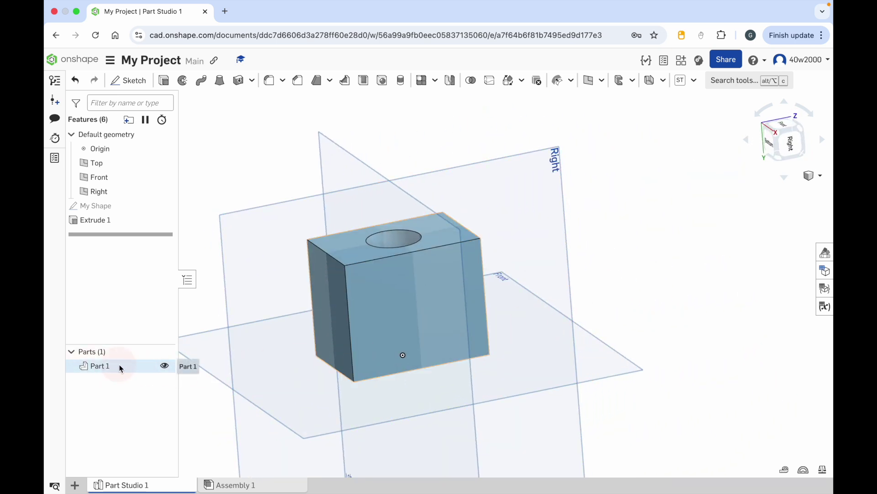
left_click(165, 366)
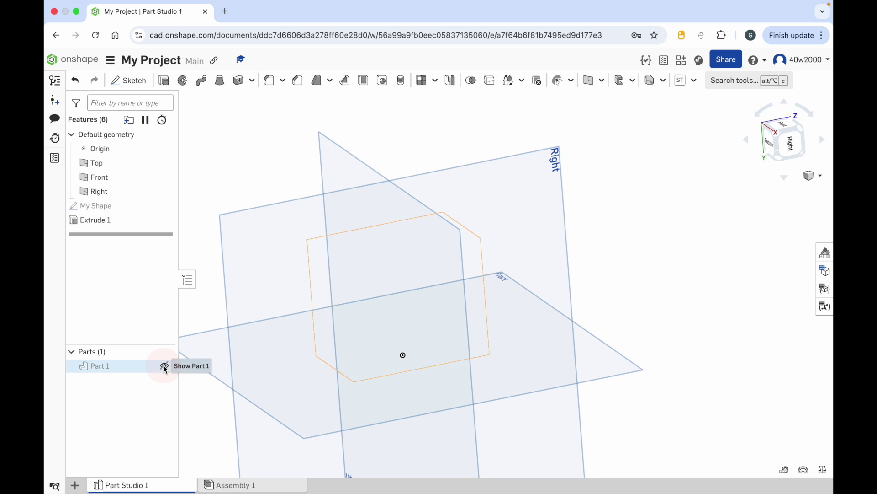
left_click(165, 366)
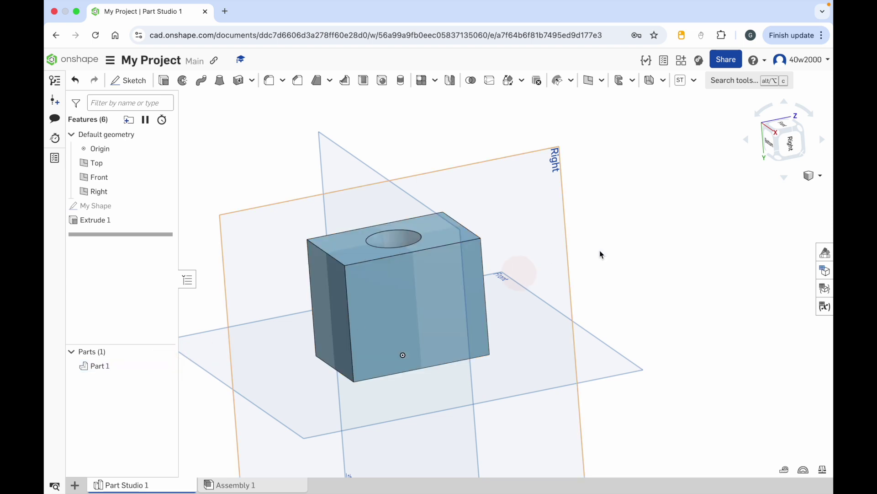
left_click(783, 126)
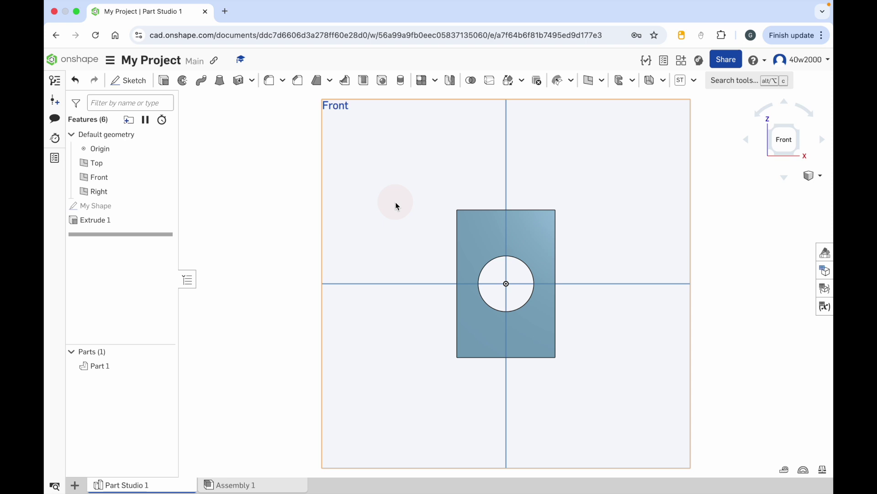
key("Left")
key("Left")
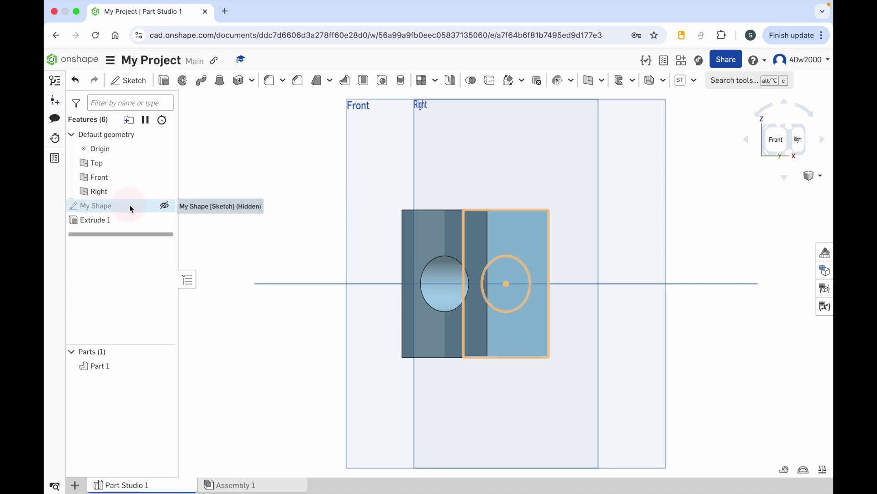
- Show the My Shape sketch and reopen it for editing, viewed from the front
left_click(165, 208)
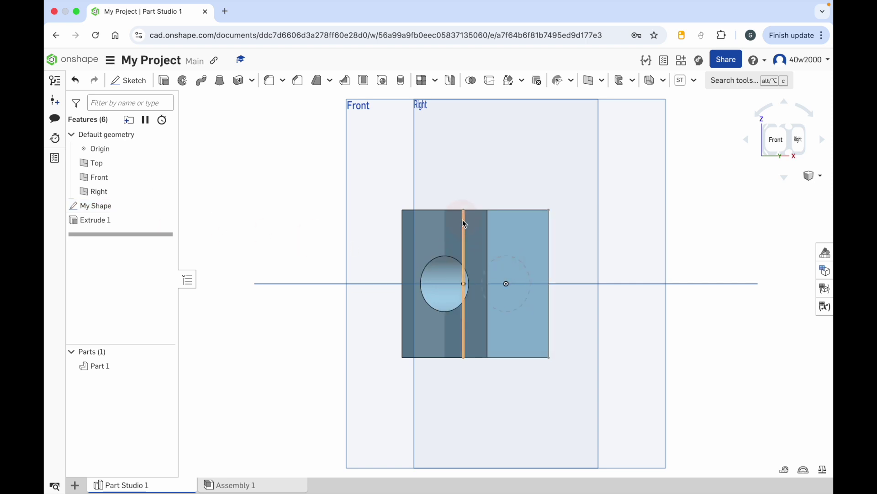
mouse_move(622, 286)
right_mouse_down()
mouse_move(550, 294)
mouse_move(633, 288)
right_mouse_up()
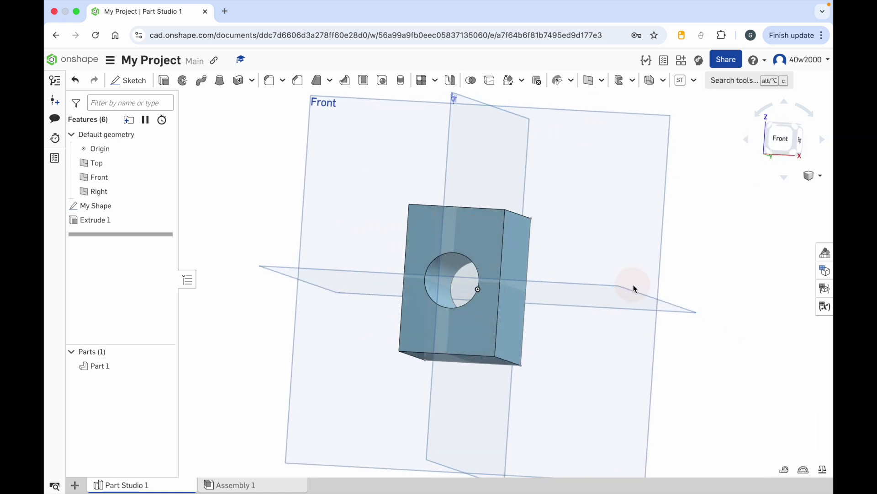
double_click(129, 208)
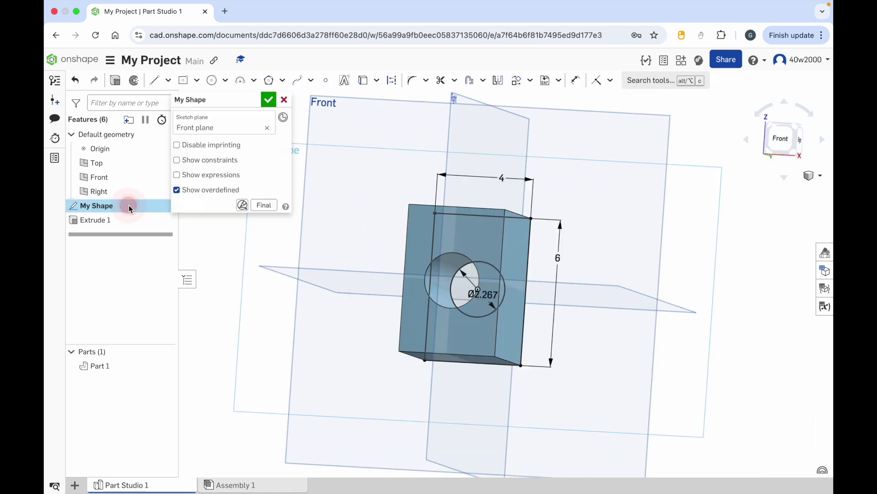
left_click(782, 139)
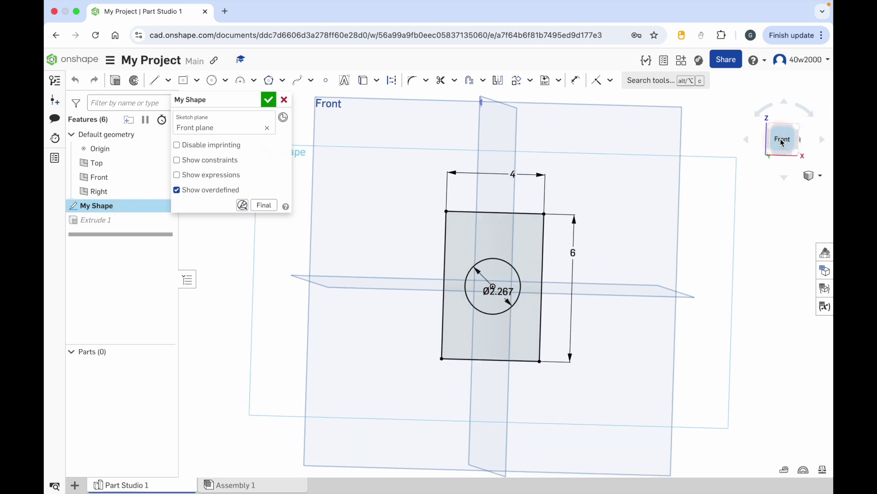
- Draw a corner rectangle off the tall rectangle's top-left corner
left_click(187, 84)
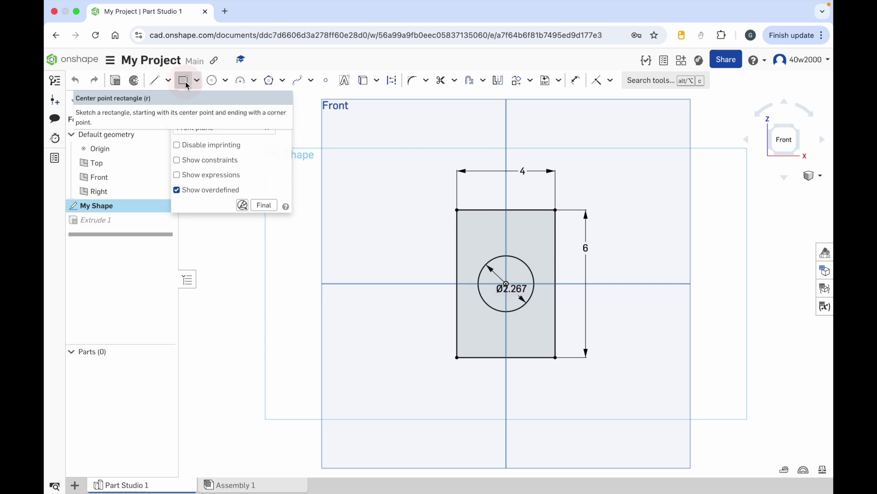
left_click(196, 80)
left_click(204, 100)
left_click_drag(457, 210, 387, 279)
- Dimension the new rectangle's top and left edges to 3 and finish the sketch
left_click(576, 80)
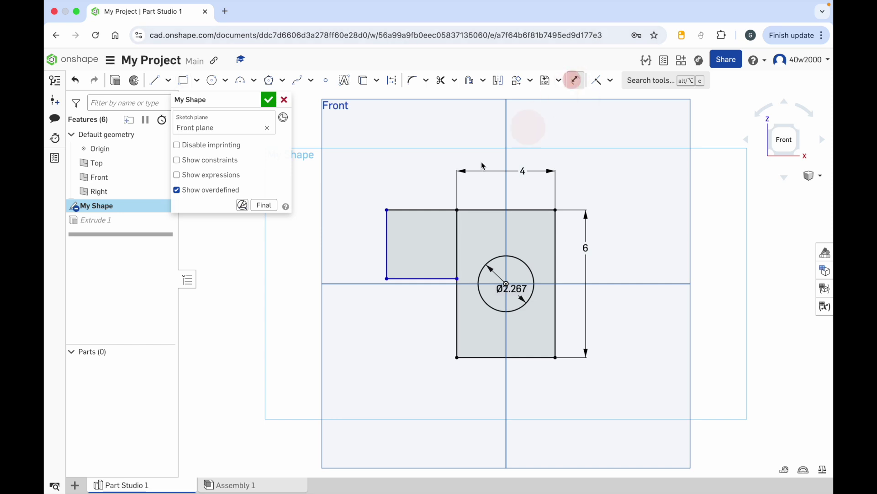
left_click(419, 212)
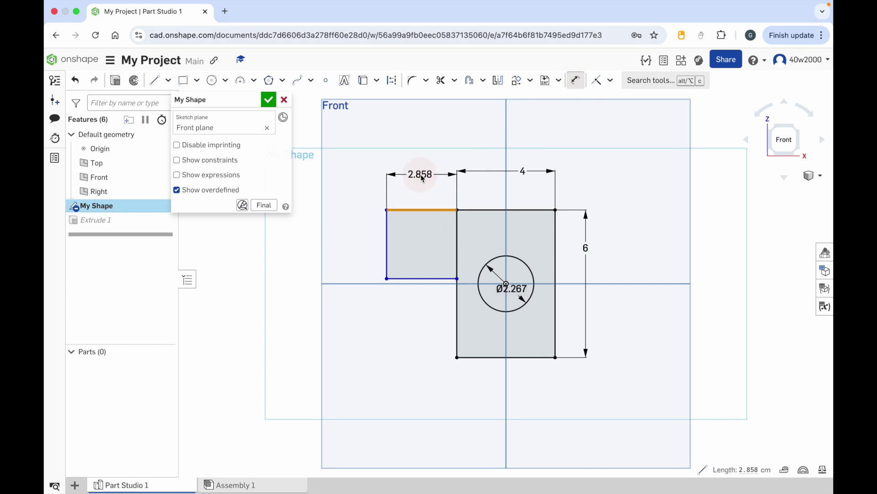
left_click(421, 173)
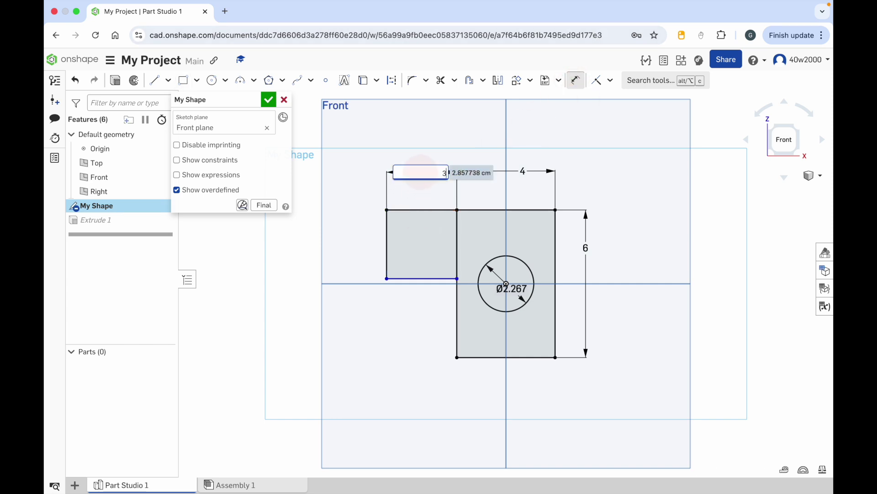
type("3")
key("Return")
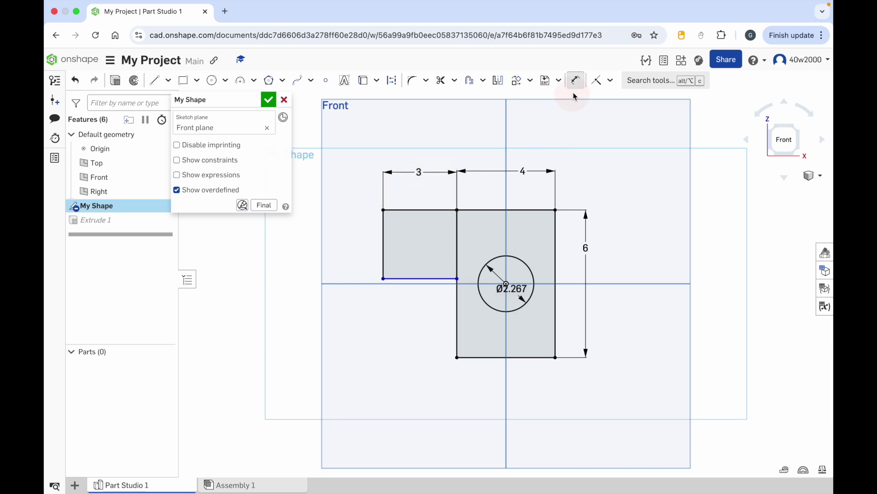
left_click(383, 249)
left_click(359, 248)
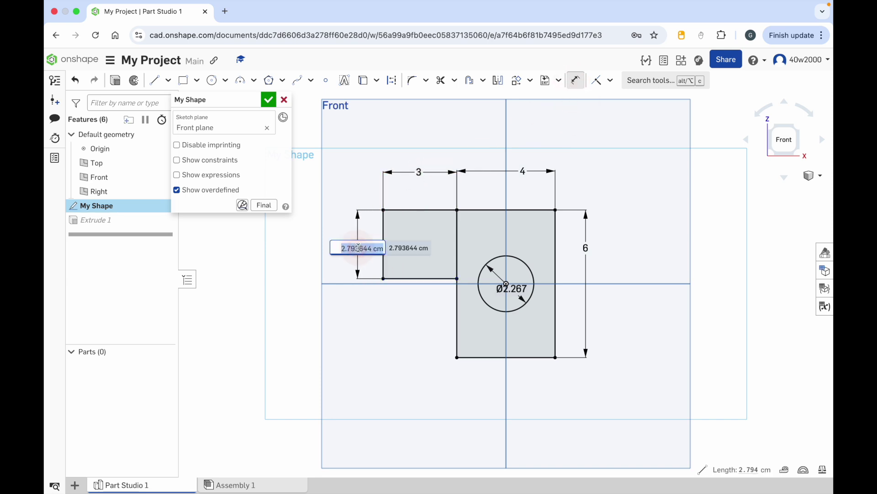
type("3")
key("Return")
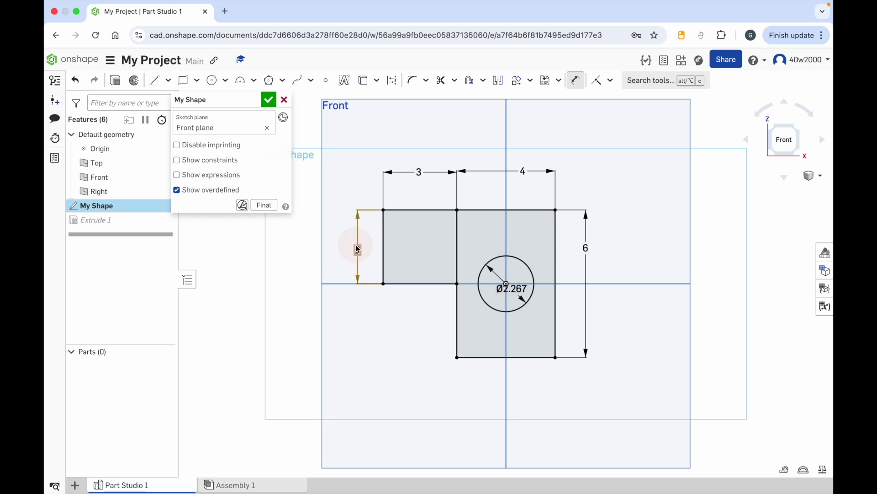
left_click(269, 100)
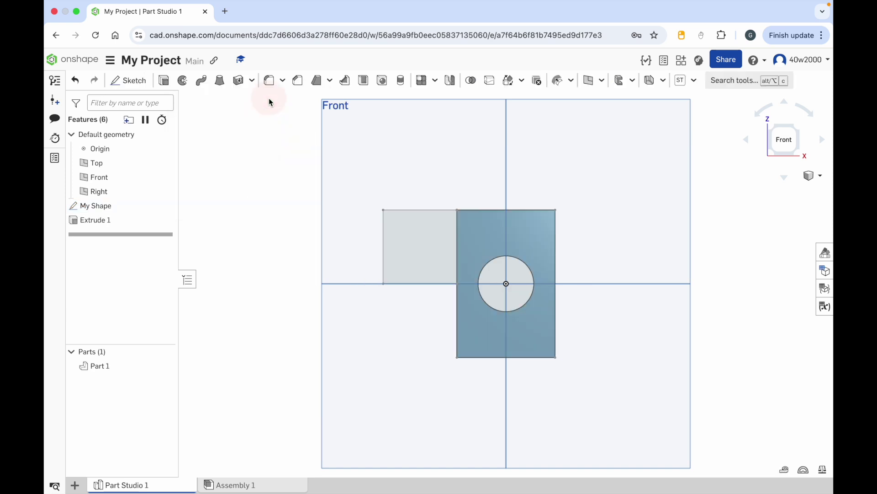
- Extrude the small 3 by 3 square 2.29 cm, adding it to Part 1
mouse_move(581, 410)
right_mouse_down()
mouse_move(605, 377)
mouse_move(577, 392)
mouse_move(604, 404)
right_mouse_up()
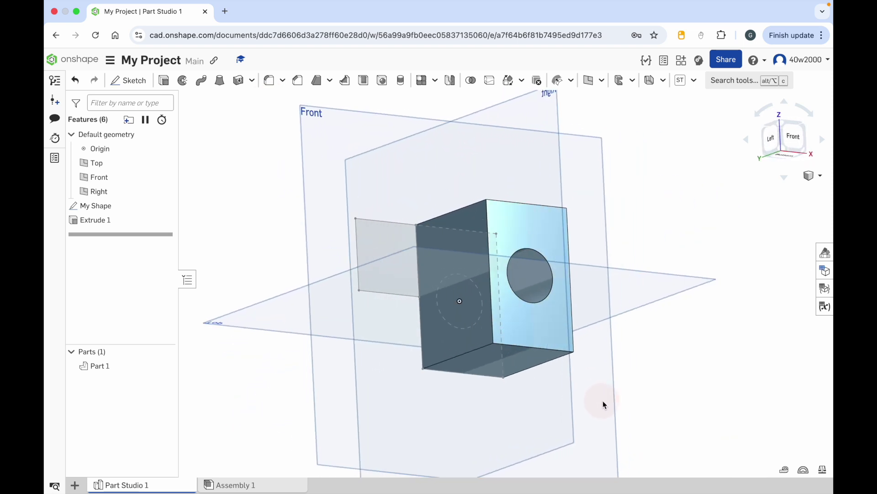
left_click(163, 81)
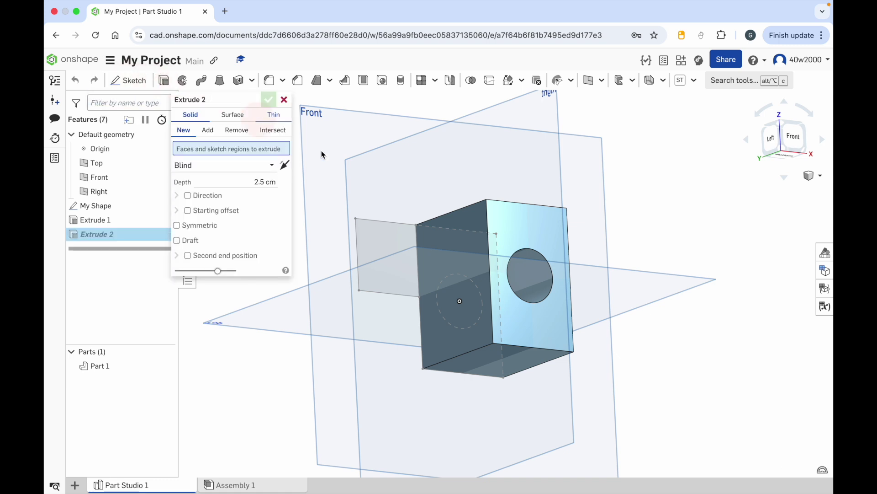
left_click(383, 247)
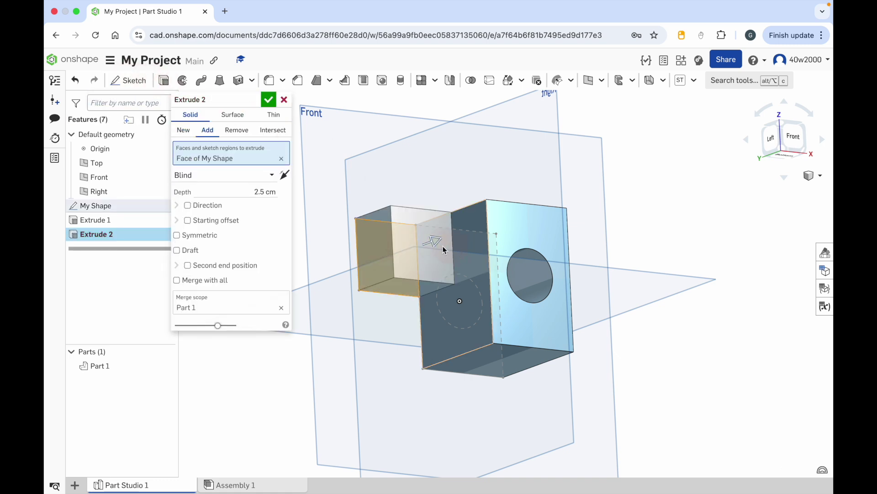
left_click_drag(438, 243, 430, 243)
left_click(269, 102)
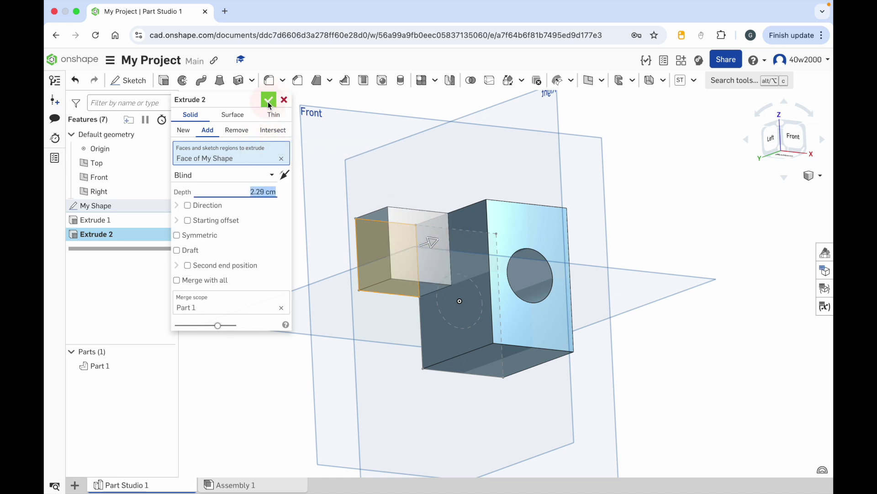
left_click(304, 213)
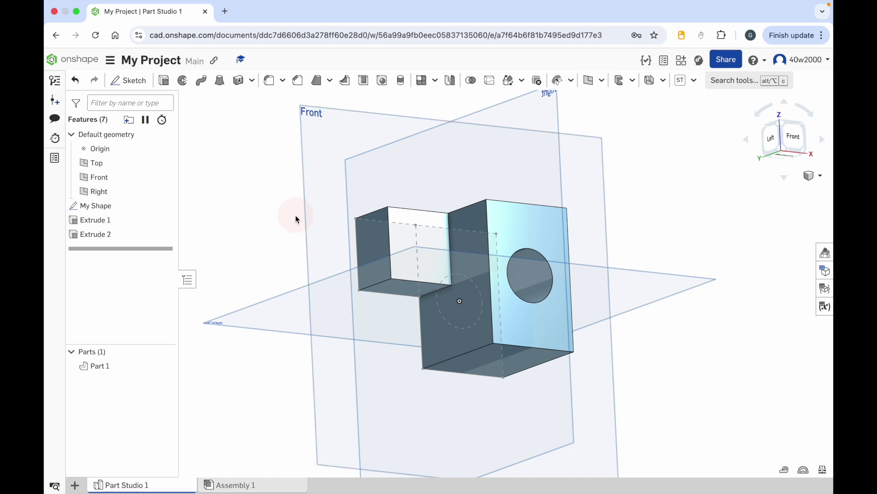
left_click(110, 221)
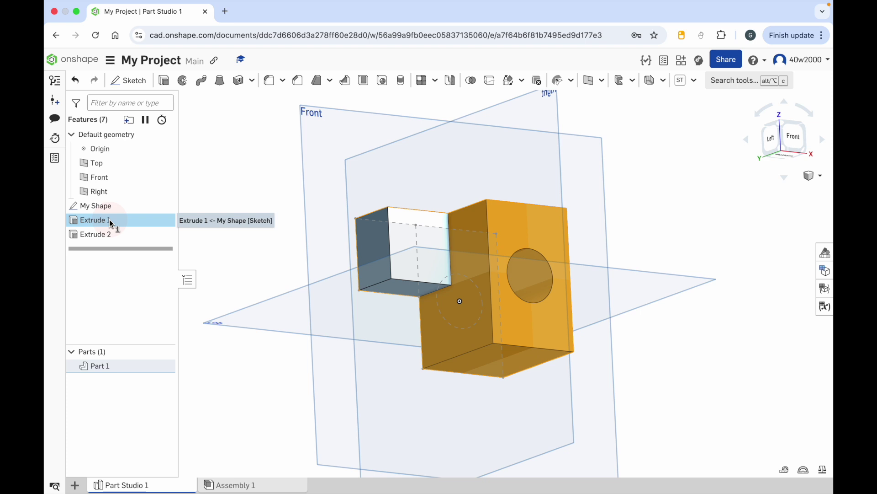
left_click(109, 234)
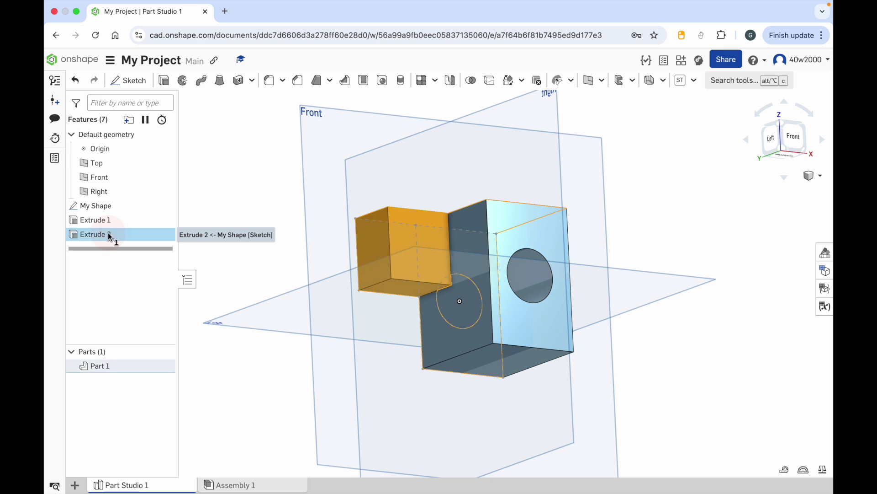
double_click(109, 235)
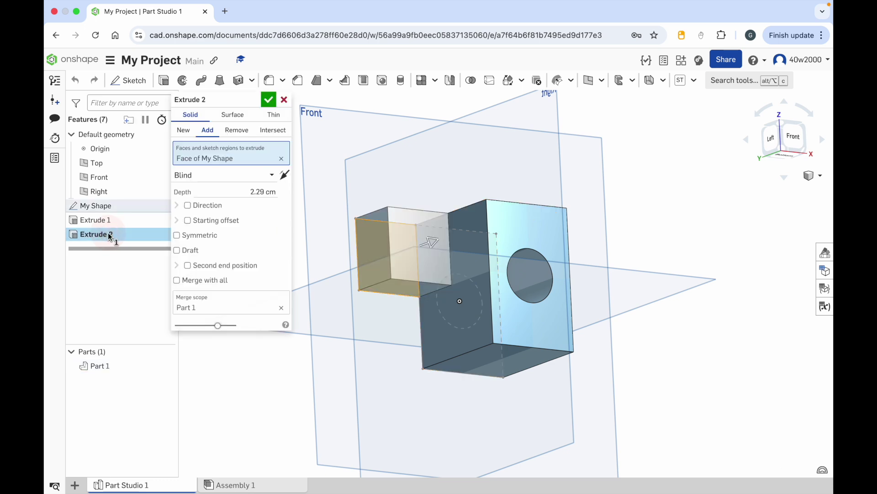
left_click(270, 100)
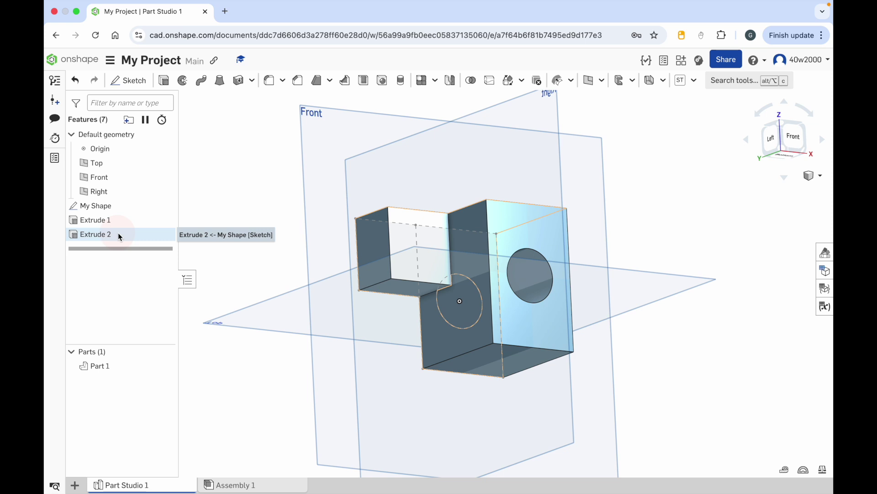
double_click(120, 206)
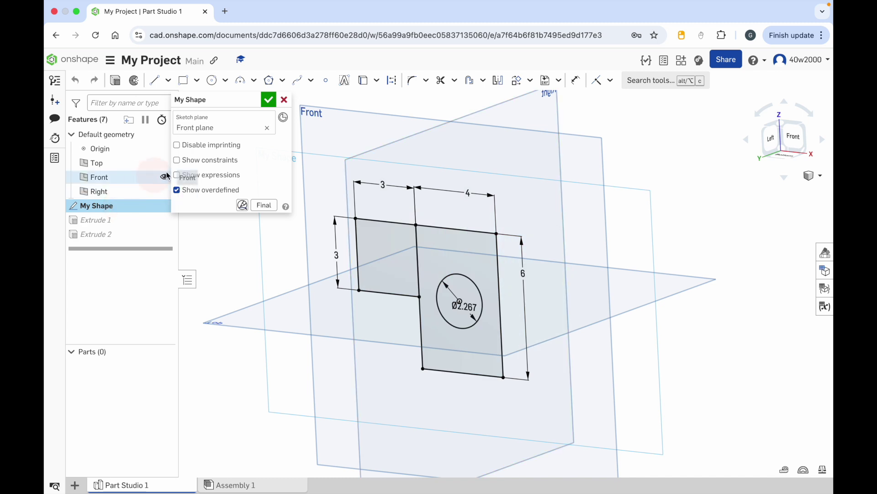
left_click(269, 101)
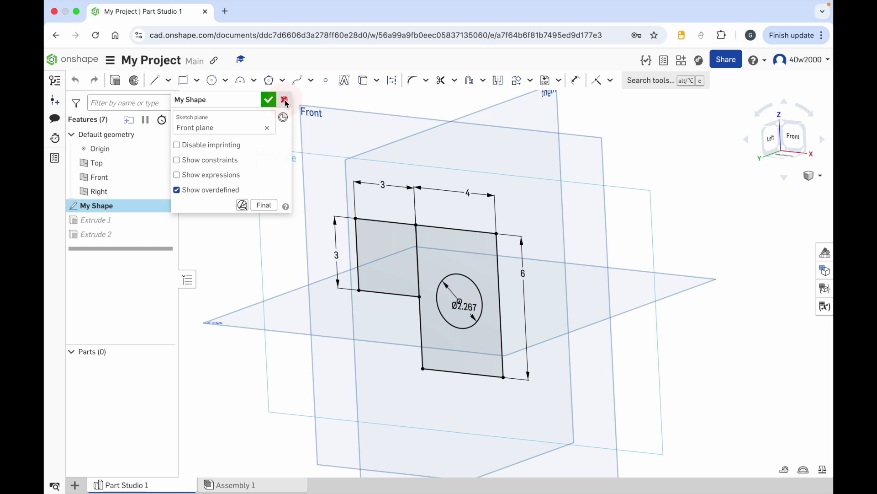
left_click(284, 100)
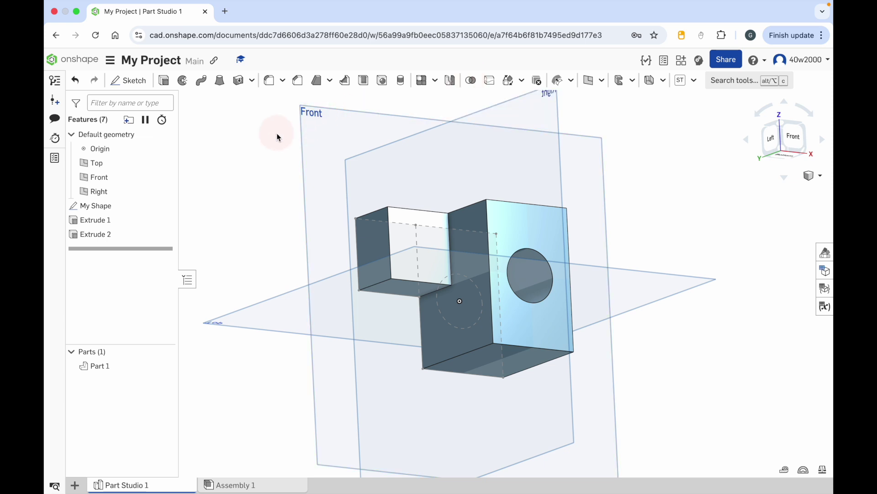
- Start a new sketch on the Right plane, viewed from the right side
right_click_drag(598, 239, 631, 238)
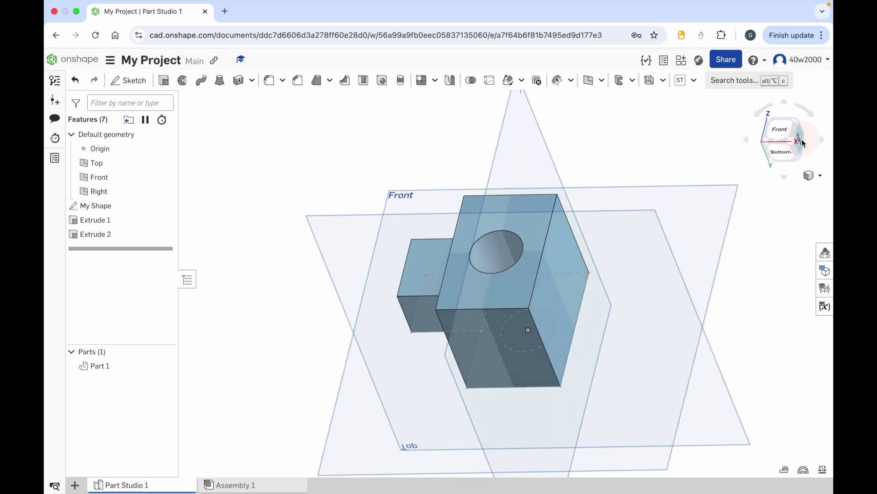
left_click(802, 139)
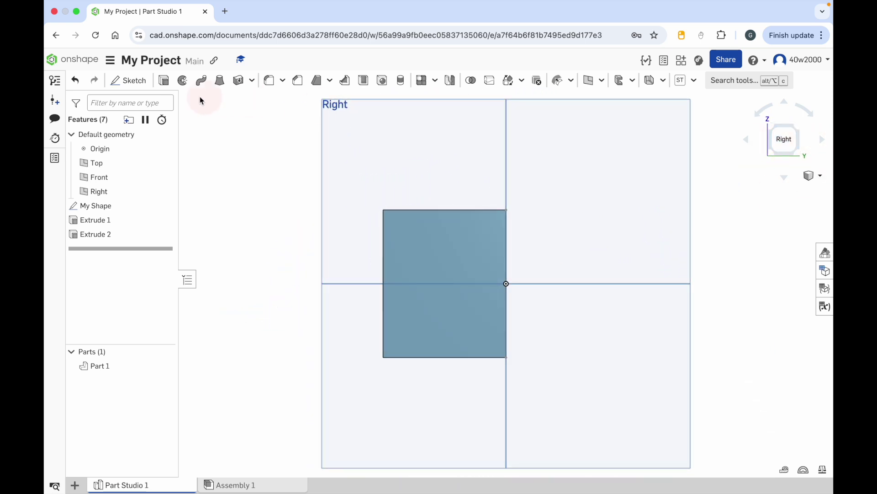
left_click(145, 88)
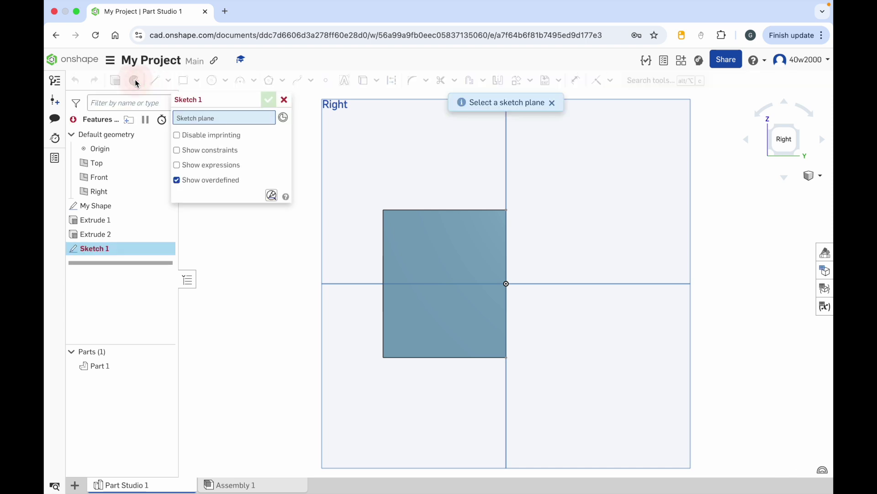
left_click(610, 158)
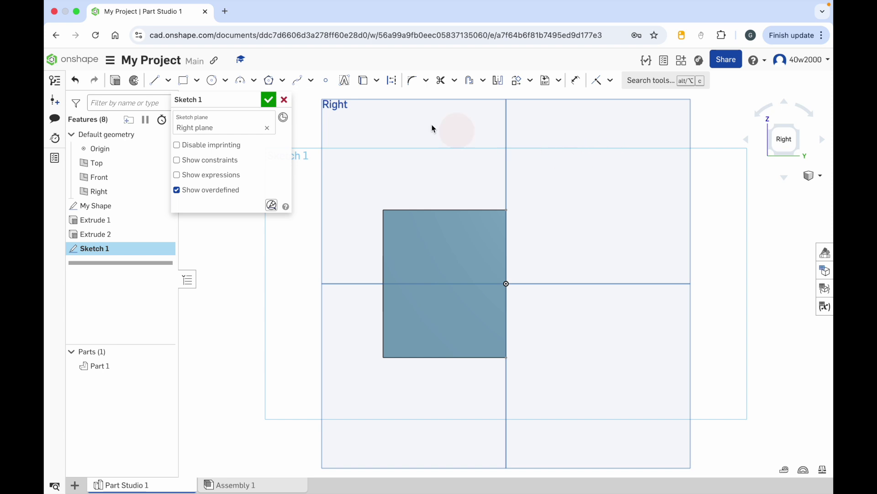
- Draw a Ø3.799 circle above and right of the block and save the sketch as 'Circle Sketch'
left_click(213, 82)
left_click_drag(594, 179, 629, 212)
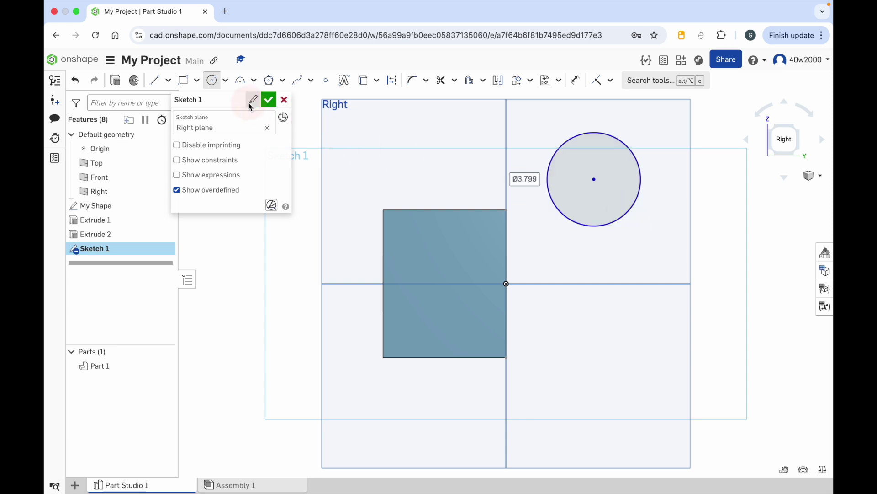
left_click(253, 100)
type("C")
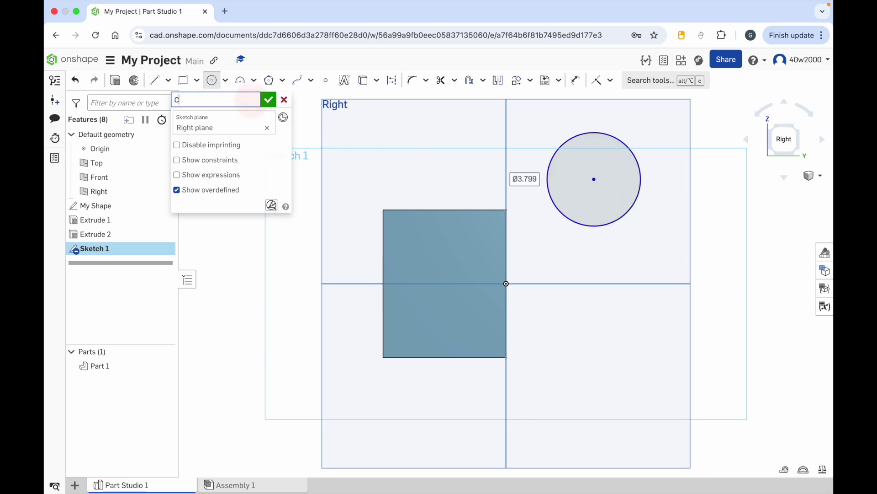
type("ircle Sketch")
left_click(273, 98)
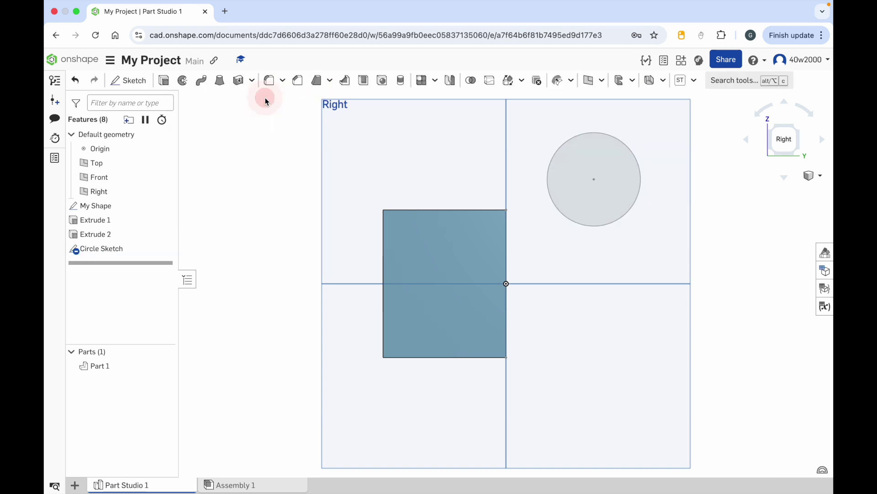
mouse_move(275, 261)
right_mouse_down()
mouse_move(387, 218)
mouse_move(345, 232)
mouse_move(339, 259)
mouse_move(326, 251)
mouse_move(308, 267)
mouse_move(317, 262)
right_mouse_up()
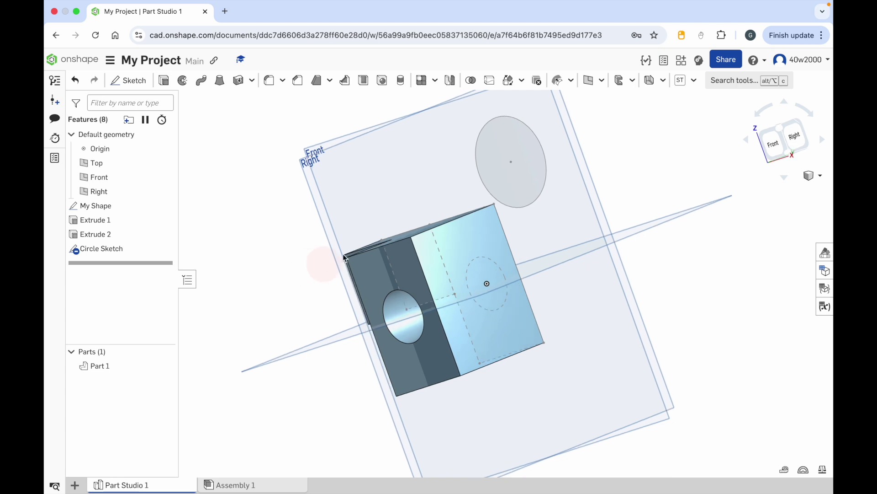
left_click(798, 140)
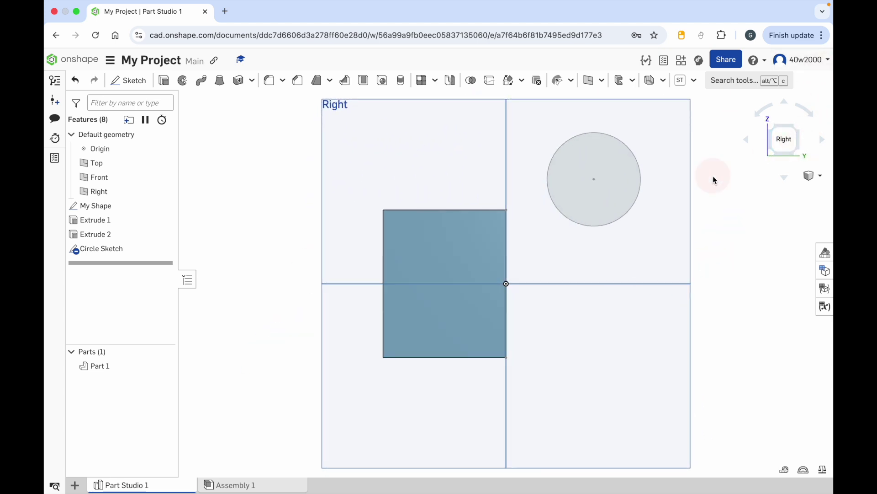
right_click_drag(713, 177, 654, 183)
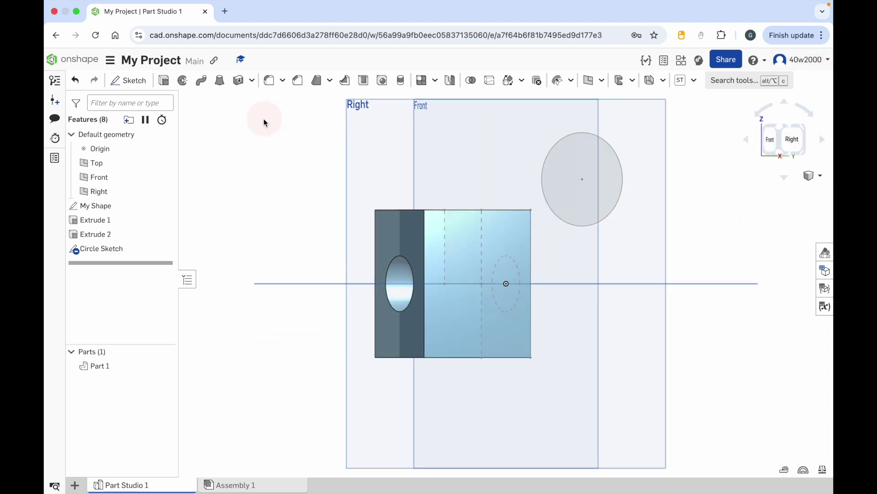
- Extrude the circle 5.67 cm as a new part, naming the feature Extrude Cylinder
left_click(164, 80)
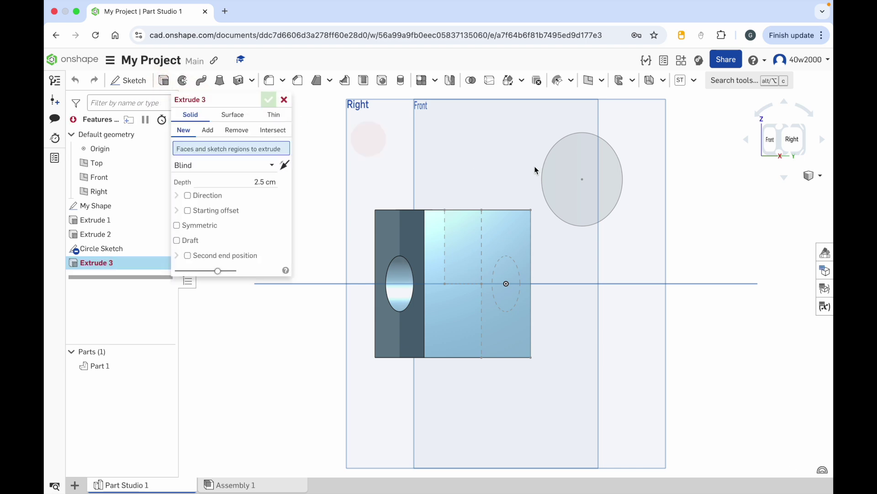
left_click(600, 168)
left_click_drag(629, 180, 661, 180)
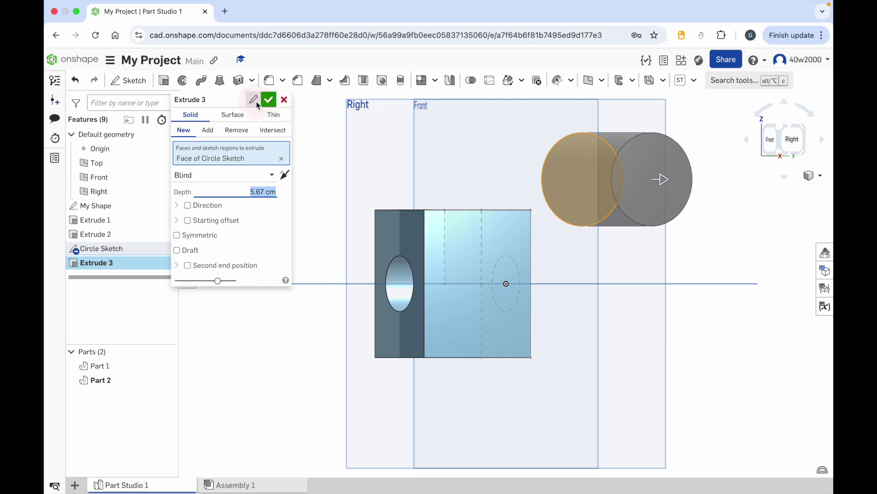
left_click(227, 103)
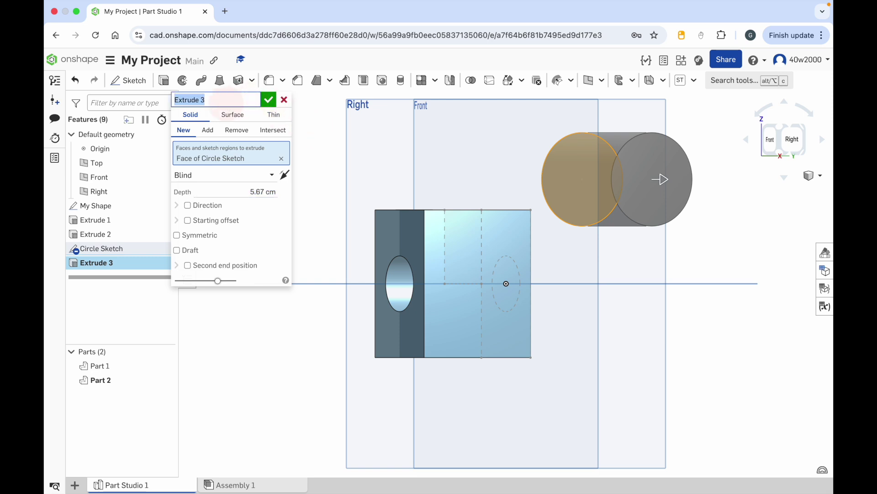
key("Right")
key("BackSpace")
type("Cylinder")
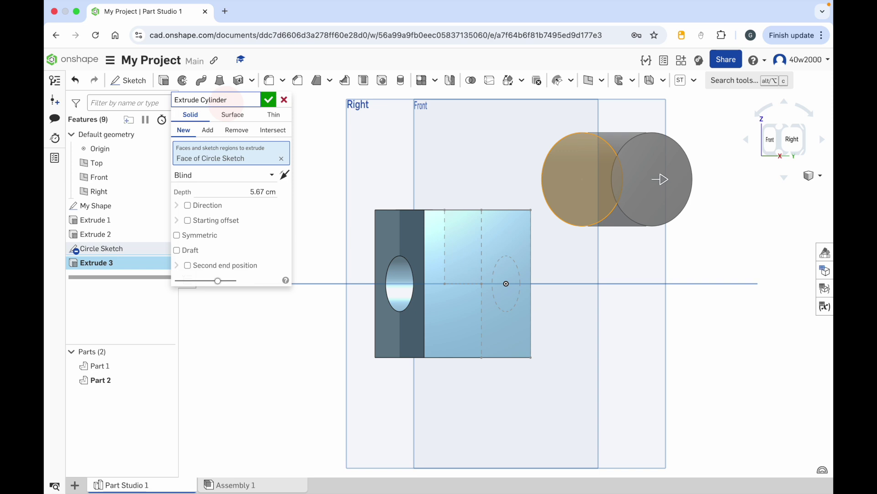
left_click(268, 103)
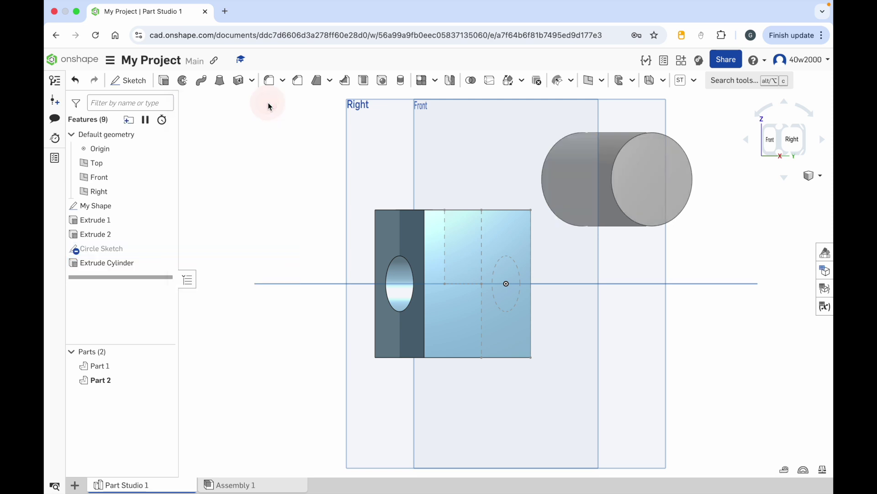
right_click_drag(258, 191, 278, 192)
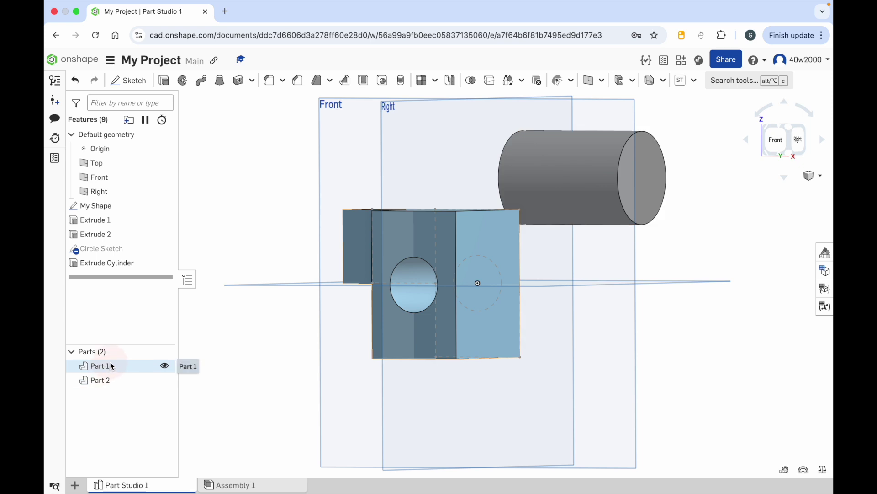
left_click(164, 366)
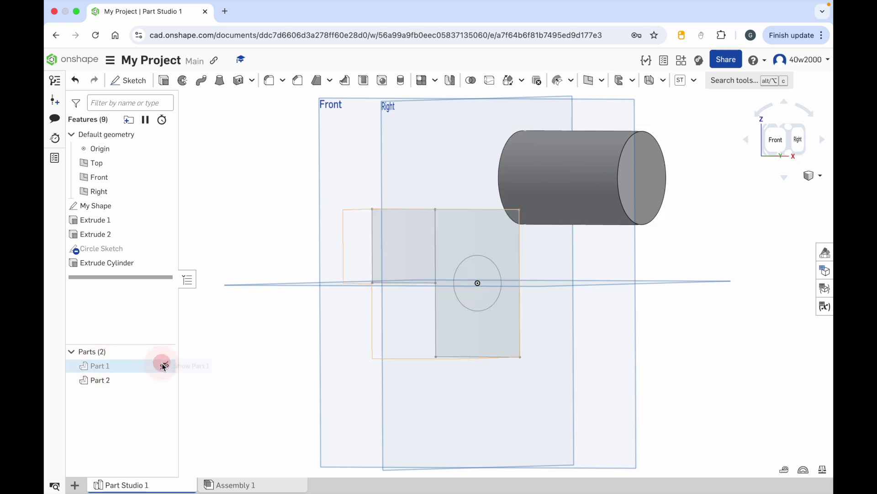
right_click_drag(251, 375, 338, 403)
left_click(167, 366)
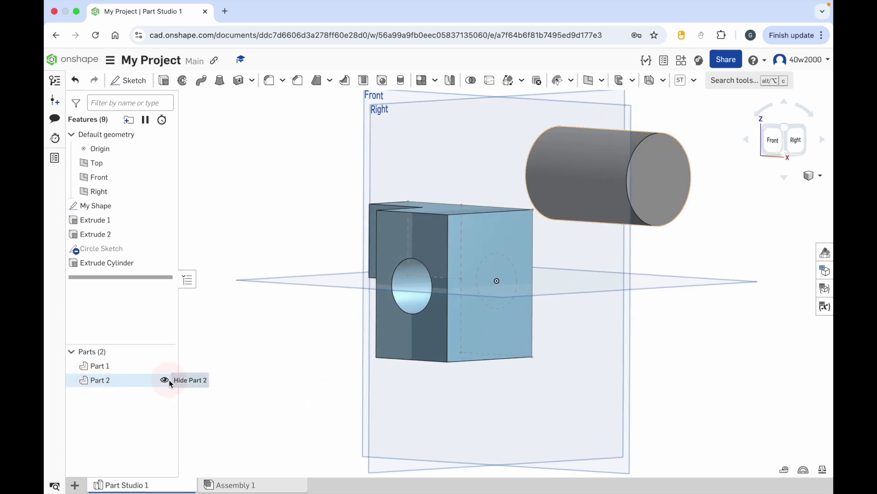
left_click(165, 381)
left_click(165, 381)
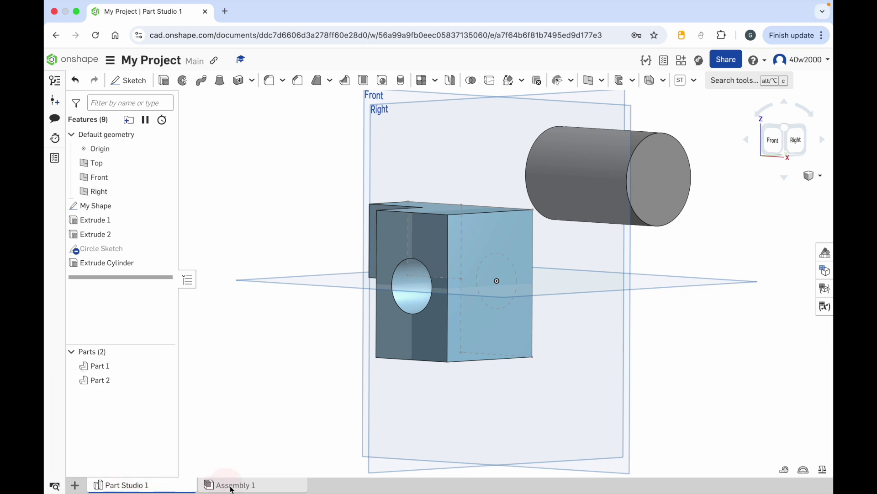
mouse_move(249, 489)
left_click(112, 367)
mouse_move(241, 489)
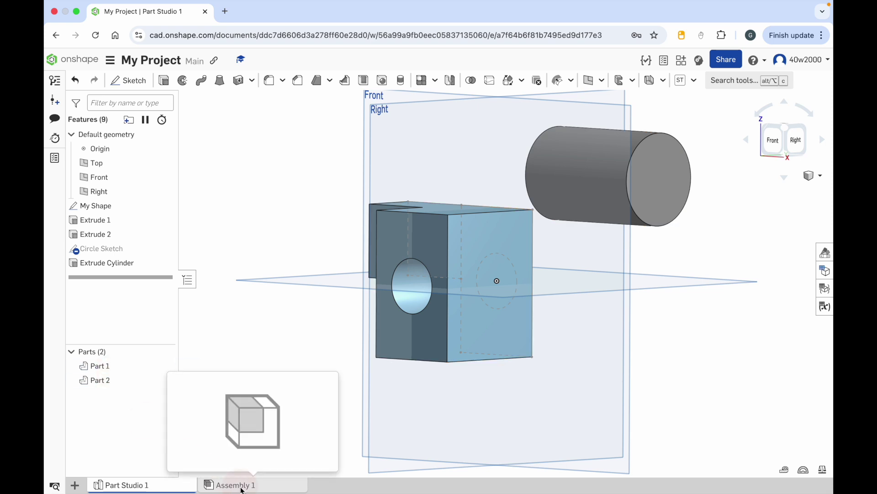
- Switch to Assembly 1 and list Part Studio 1's parts for insertion
left_click(242, 485)
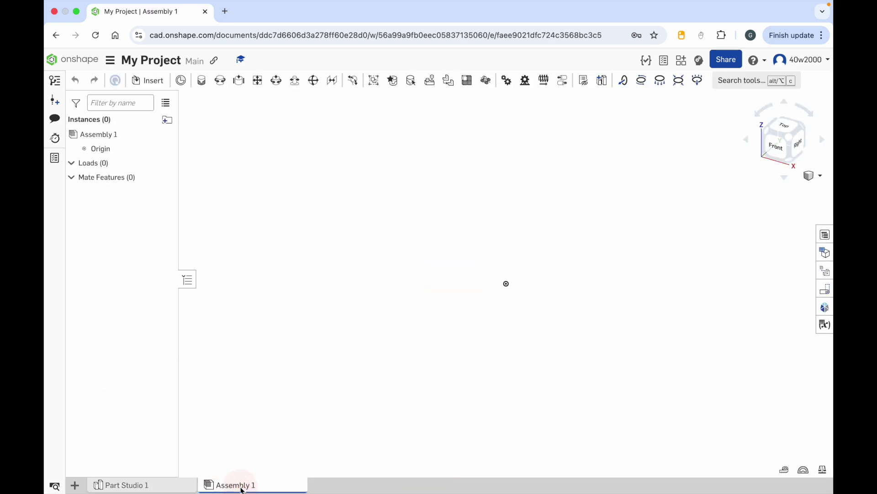
left_click(146, 82)
left_click(280, 234)
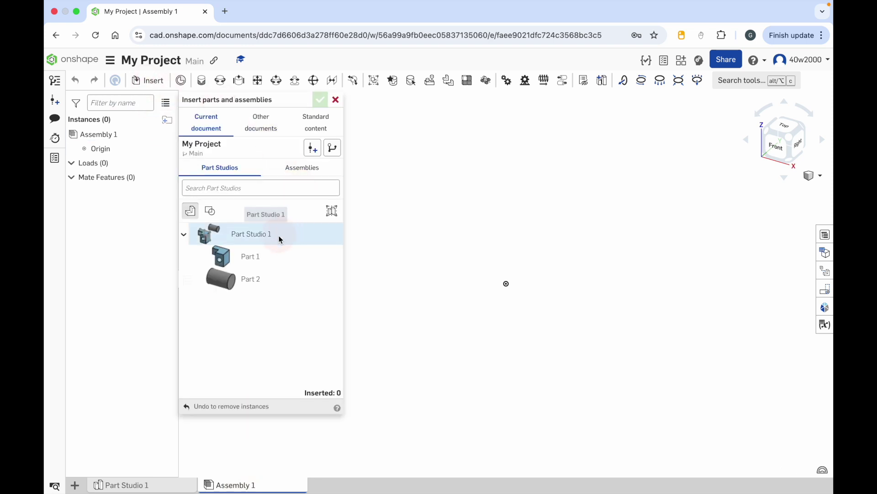
- Insert the block Part 1 and the cylinder Part 2 into the assembly and confirm
left_click(261, 258)
left_click(254, 278)
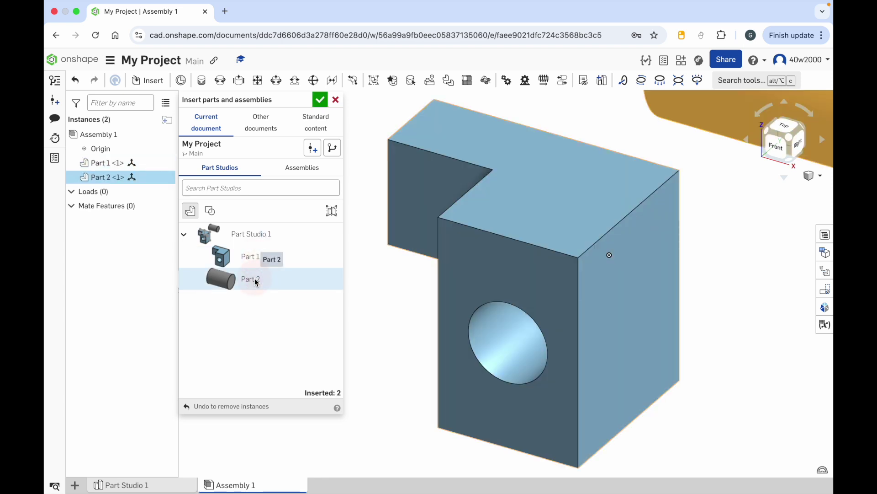
left_click(306, 289)
middle_click_drag(424, 306, 645, 213)
scroll(635, 262, "down", 5)
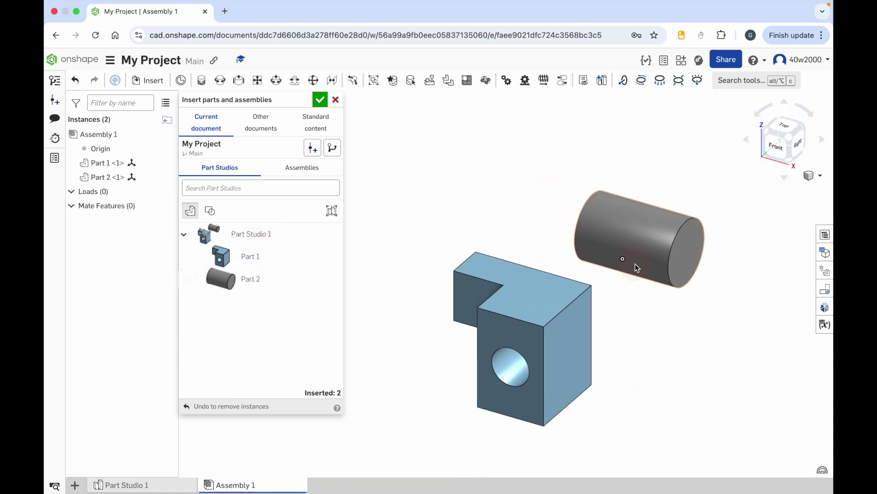
middle_click_drag(649, 306, 572, 276)
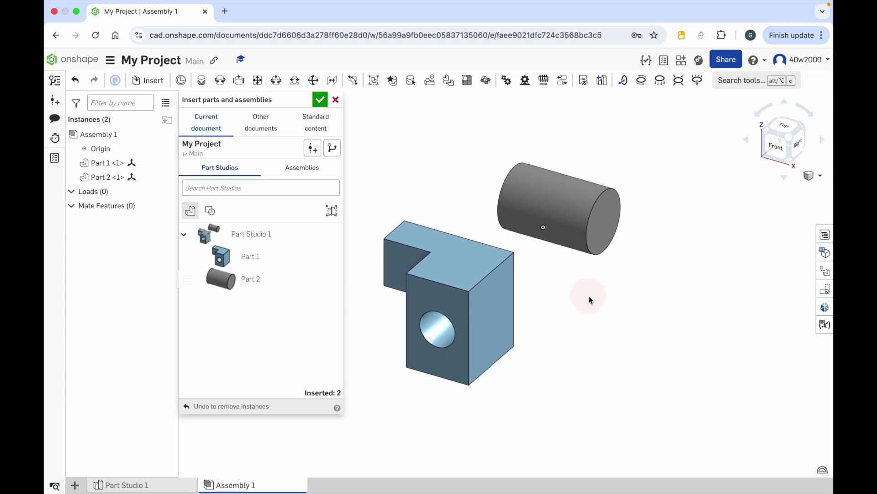
scroll(589, 296, "up", 2)
scroll(588, 296, "down", 2)
scroll(588, 296, "up", 4)
scroll(589, 295, "down", 3)
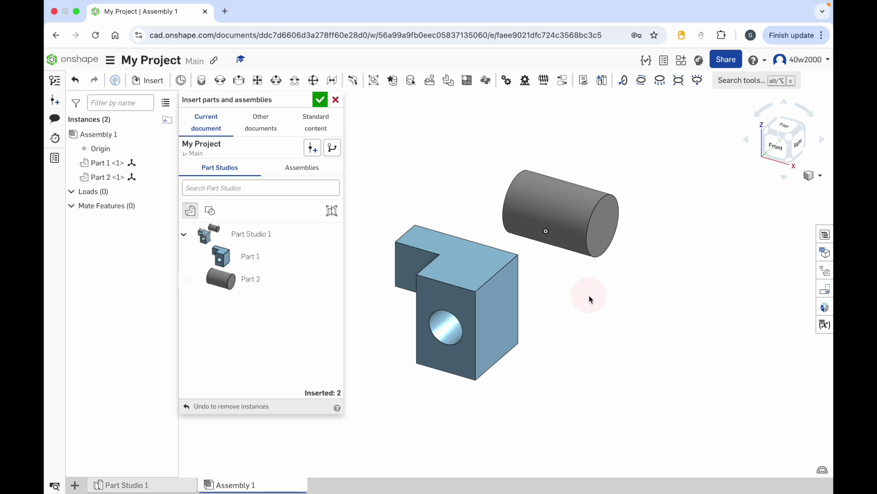
left_click(321, 101)
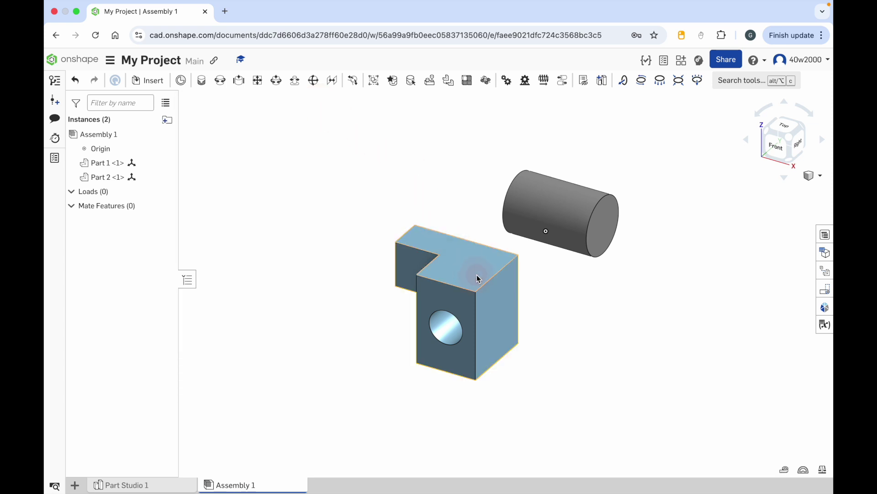
- Drag the block and the cylinder to new positions in the assembly
left_click_drag(478, 279, 440, 287)
left_click_drag(526, 192, 636, 283)
right_click_drag(639, 283, 582, 294)
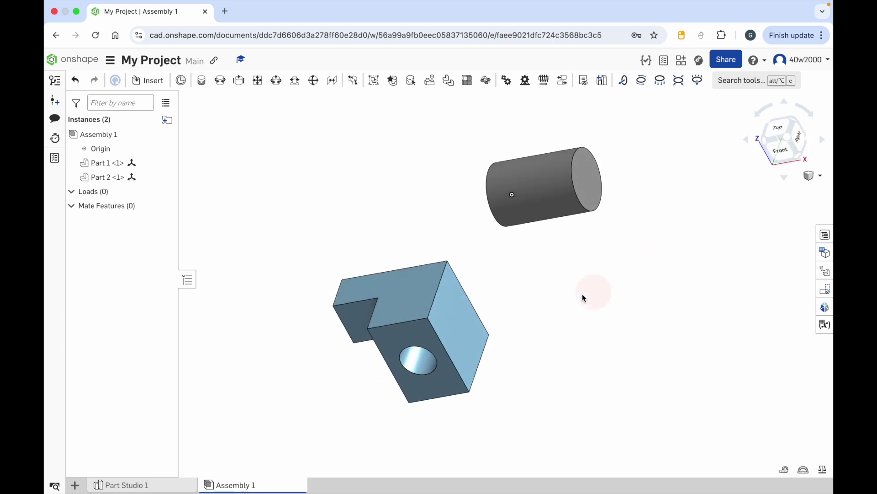
- Slide the block with its triad and rotate it by 50 degrees
left_click(424, 294)
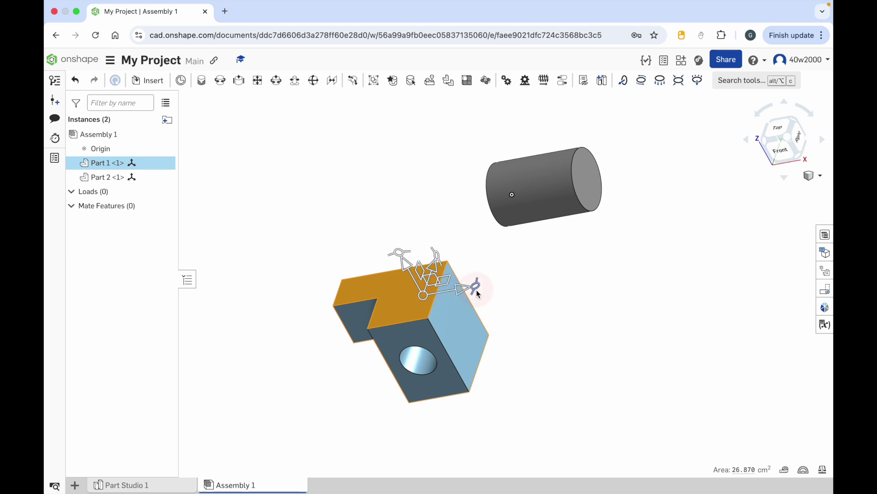
left_click(783, 153)
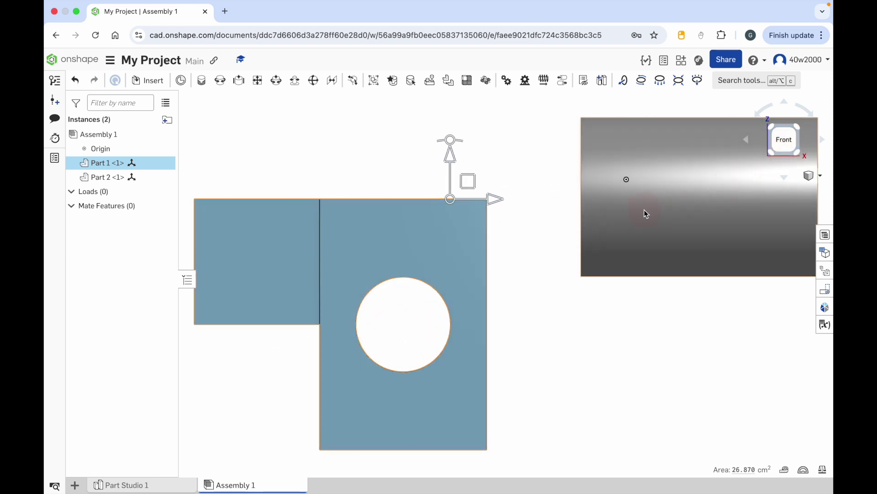
right_click_drag(660, 198, 625, 239)
left_click_drag(533, 243, 478, 249)
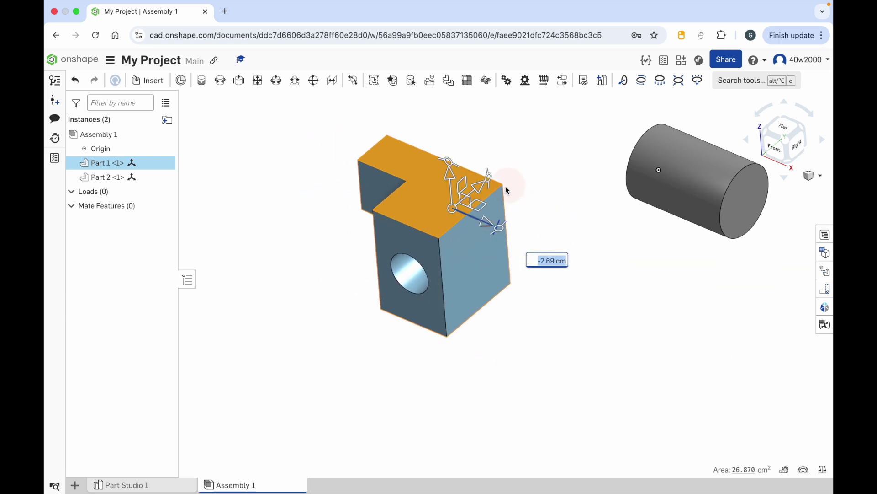
left_click_drag(478, 191, 503, 182)
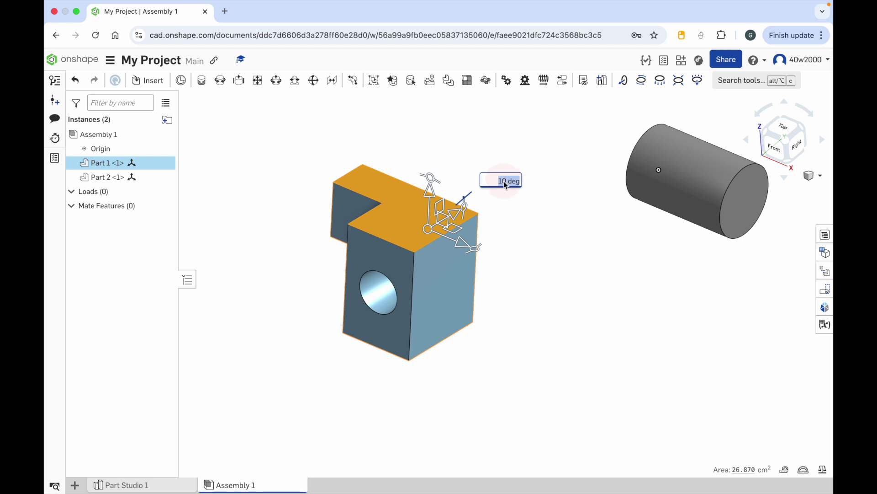
key("BackSpace")
type("50")
key("Return")
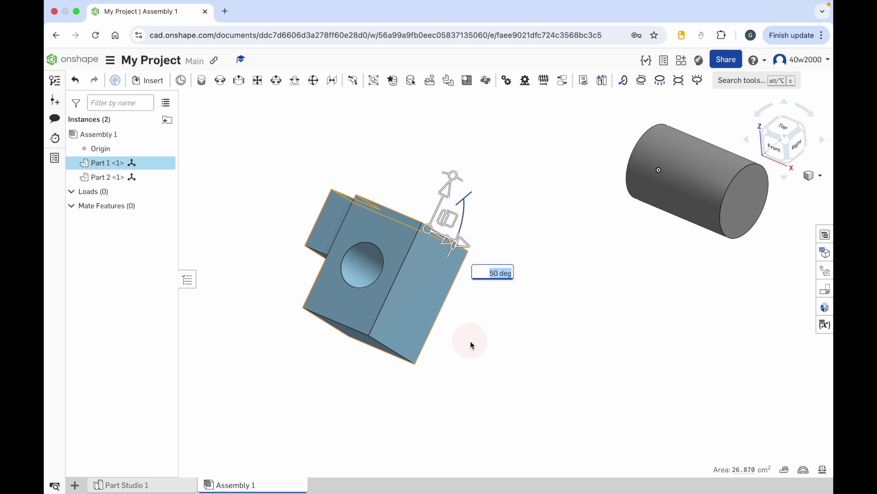
left_click(533, 319)
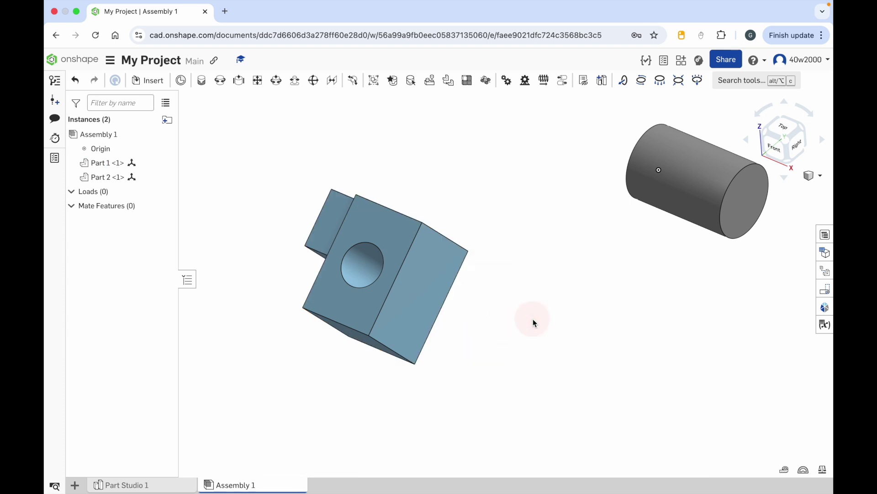
left_click(155, 489)
- View the block and cylinder square-on from the Front, then from the Right
left_click(333, 340)
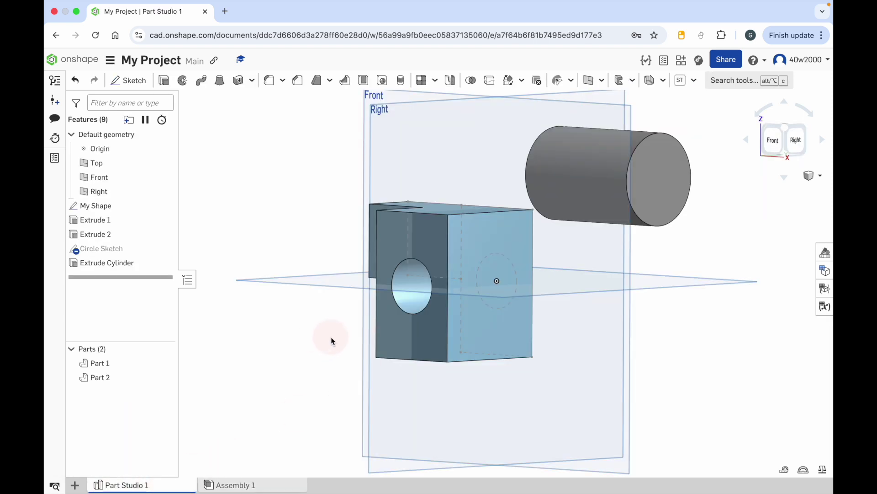
right_click_drag(315, 339, 333, 343)
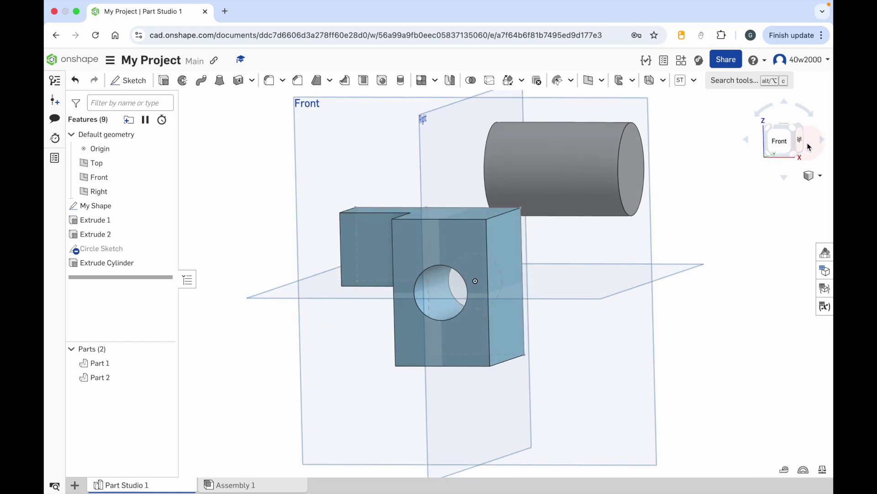
left_click(781, 142)
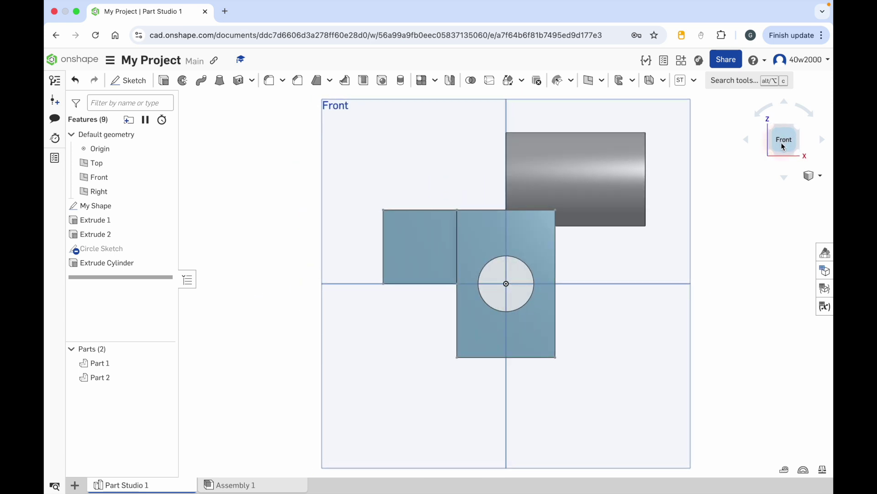
right_click_drag(733, 340, 672, 338)
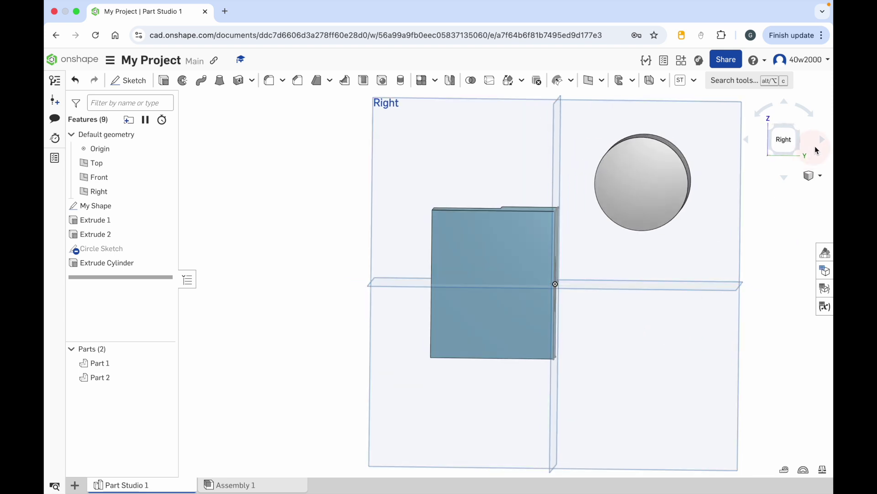
left_click(791, 142)
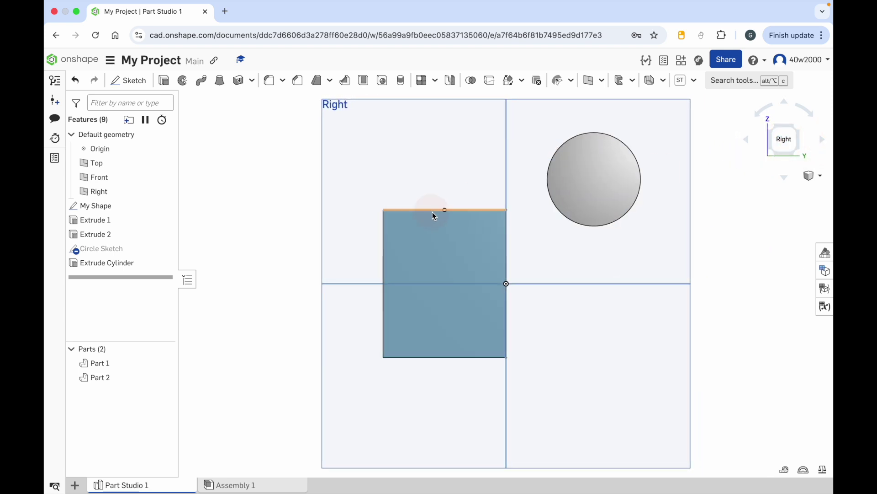
- Transform the Circle Sketch circle onto the horizontal axis and scale it by 1.72586787
double_click(118, 249)
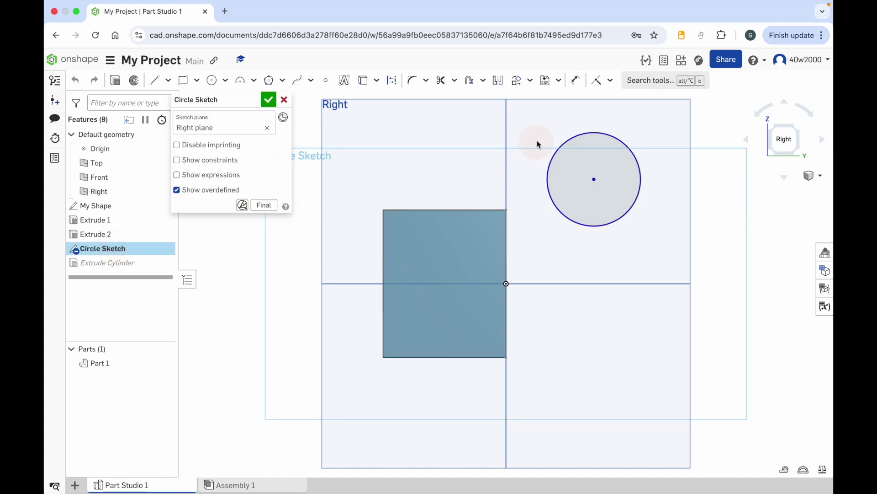
left_click_drag(541, 114, 689, 283)
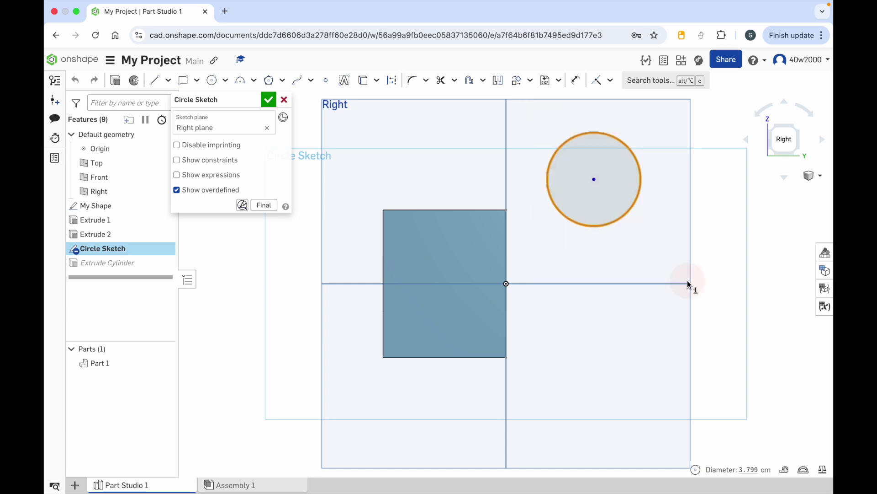
left_click(531, 83)
left_click(538, 138)
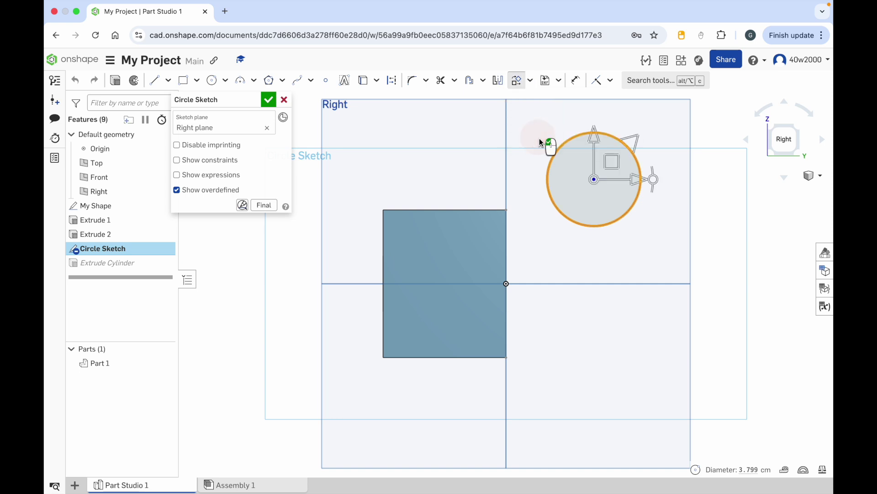
left_click_drag(639, 179, 707, 187)
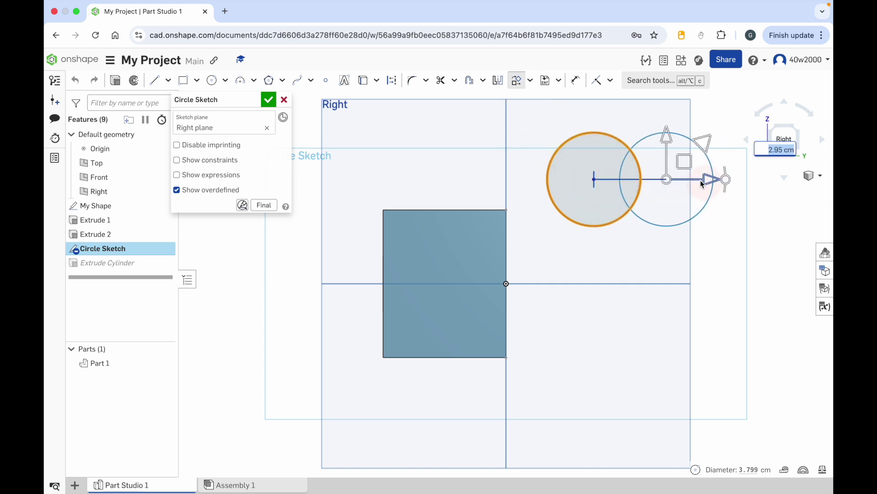
left_click_drag(667, 138, 735, 207)
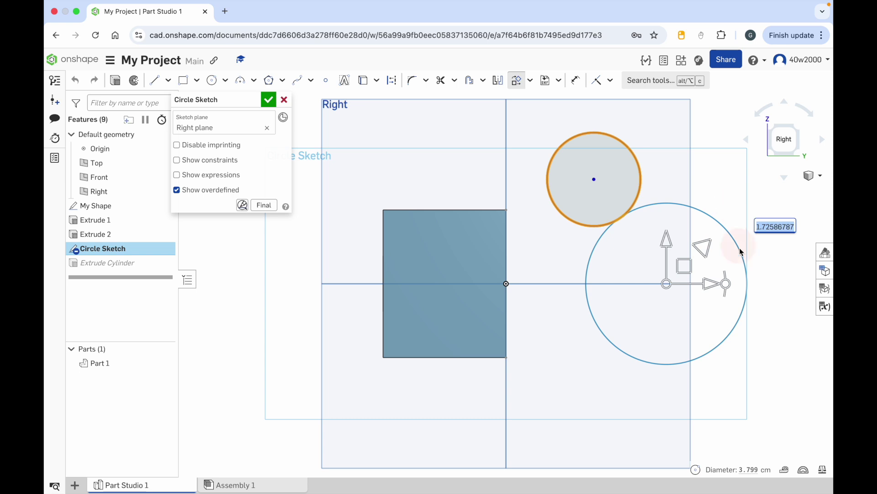
left_click(753, 357)
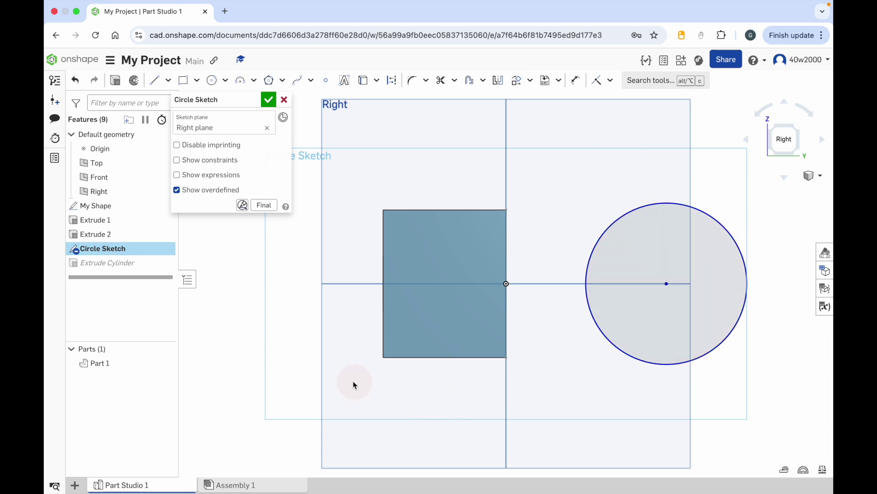
left_click(268, 101)
mouse_move(284, 264)
right_mouse_down()
mouse_move(343, 268)
mouse_move(316, 273)
mouse_move(326, 297)
mouse_move(342, 246)
mouse_move(308, 260)
mouse_move(322, 283)
mouse_move(303, 284)
mouse_move(303, 254)
mouse_move(301, 265)
right_mouse_up()
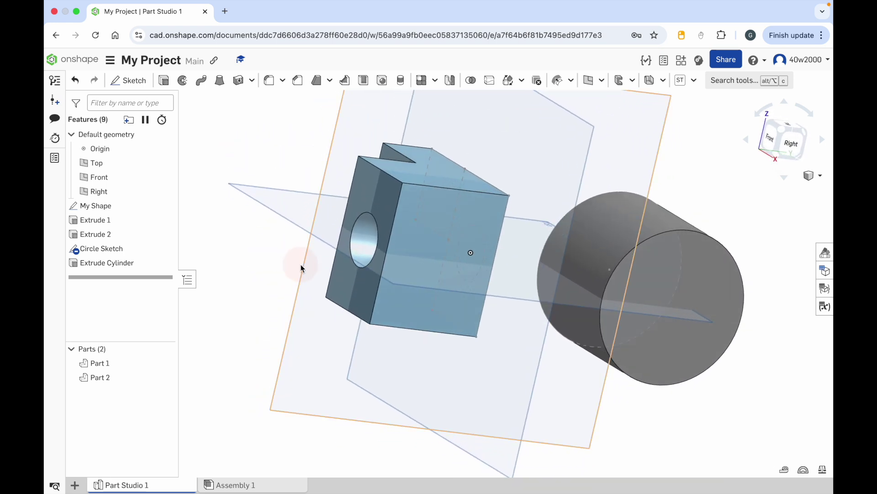